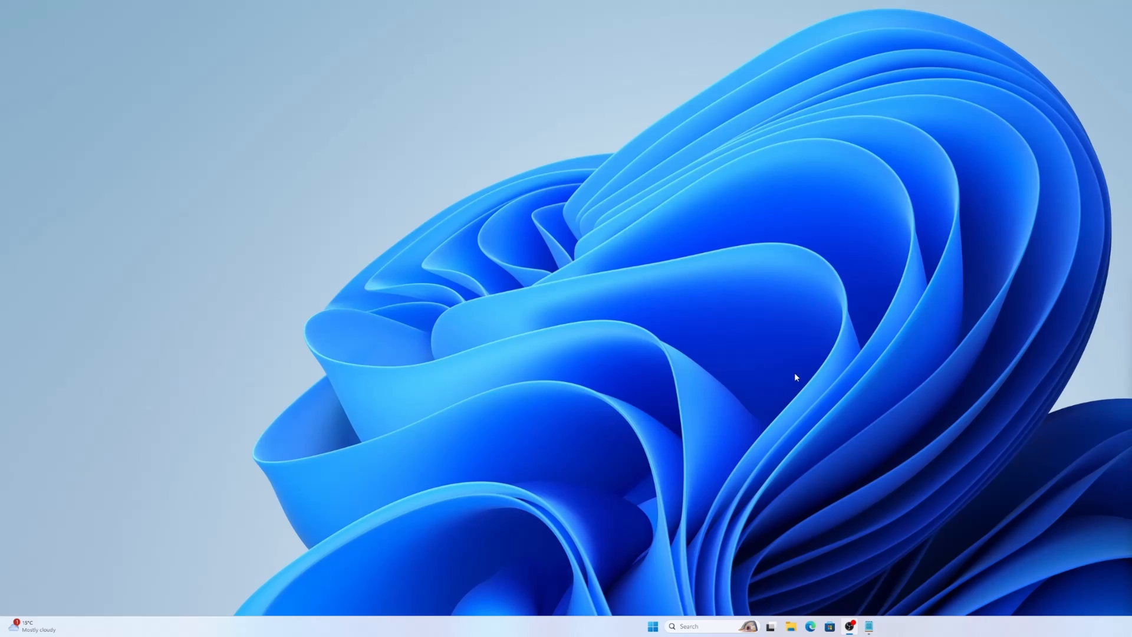
Search Google for 'comfyui zluda' and reach the patientx/ComfyUI-Zluda repository.
click(809, 625)
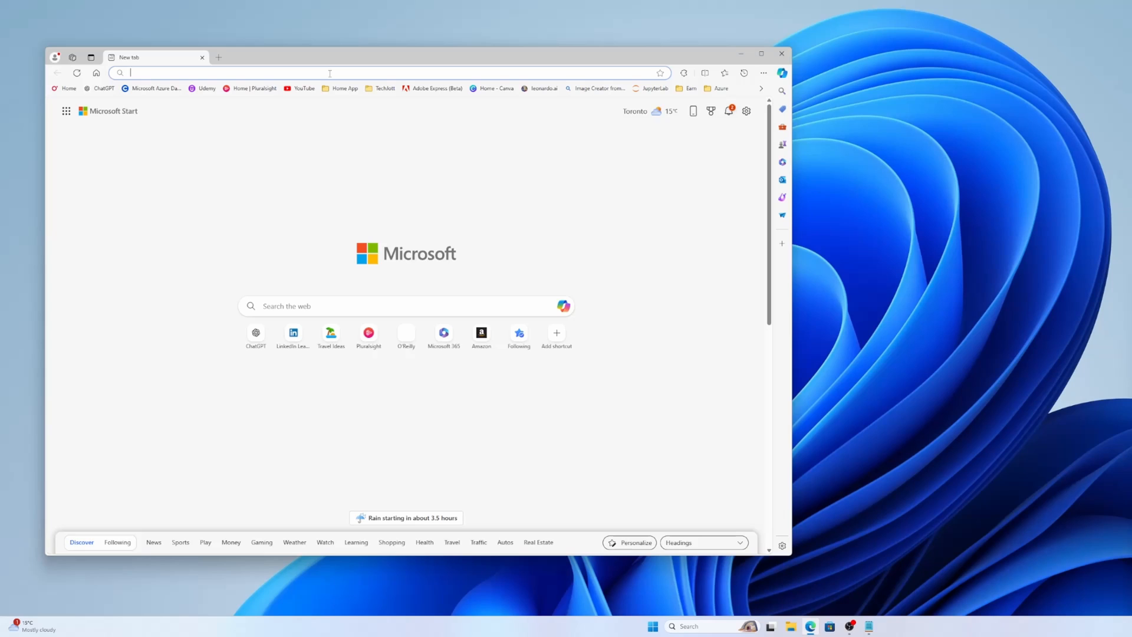
text(comfyui )
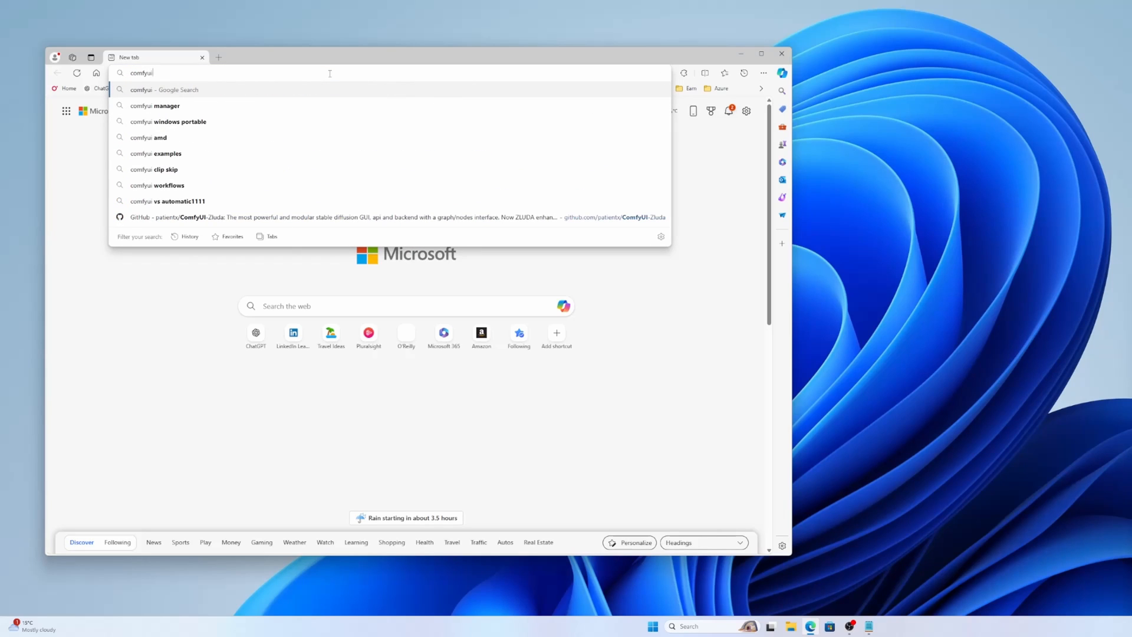
text(zluda)
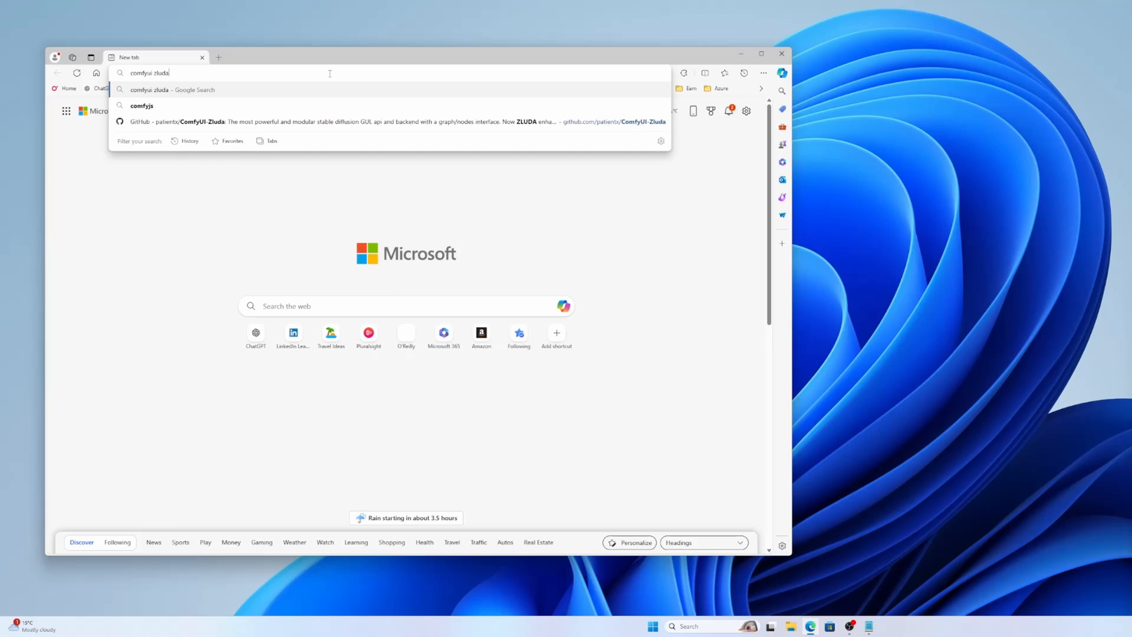
key(Return)
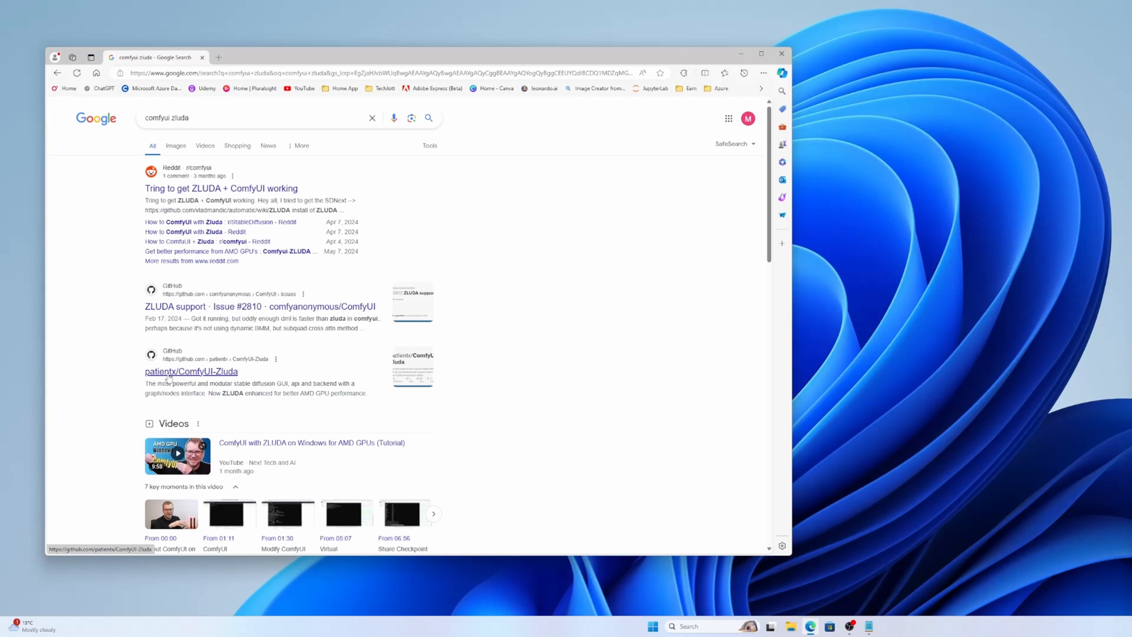
click(170, 372)
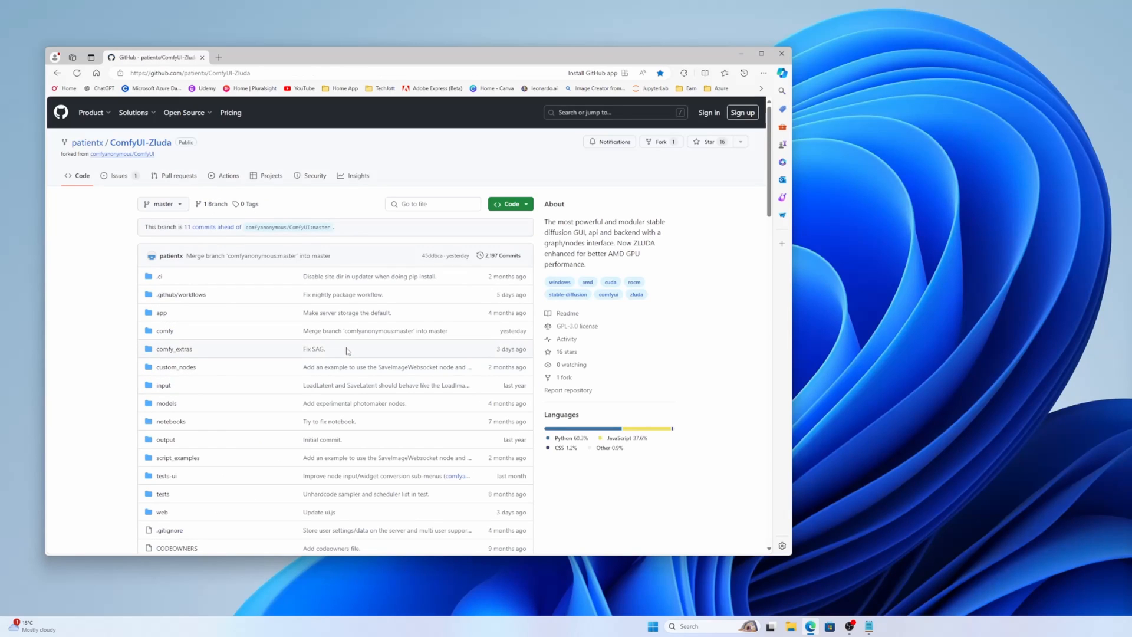
scroll(346, 350, down, 3)
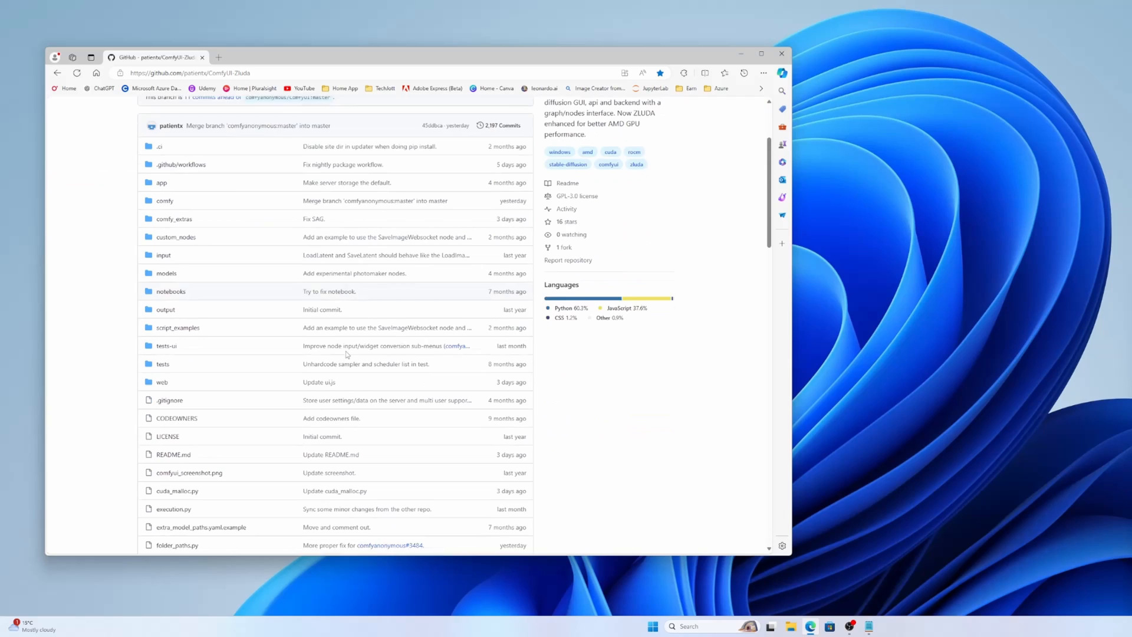
scroll(345, 350, down, 2)
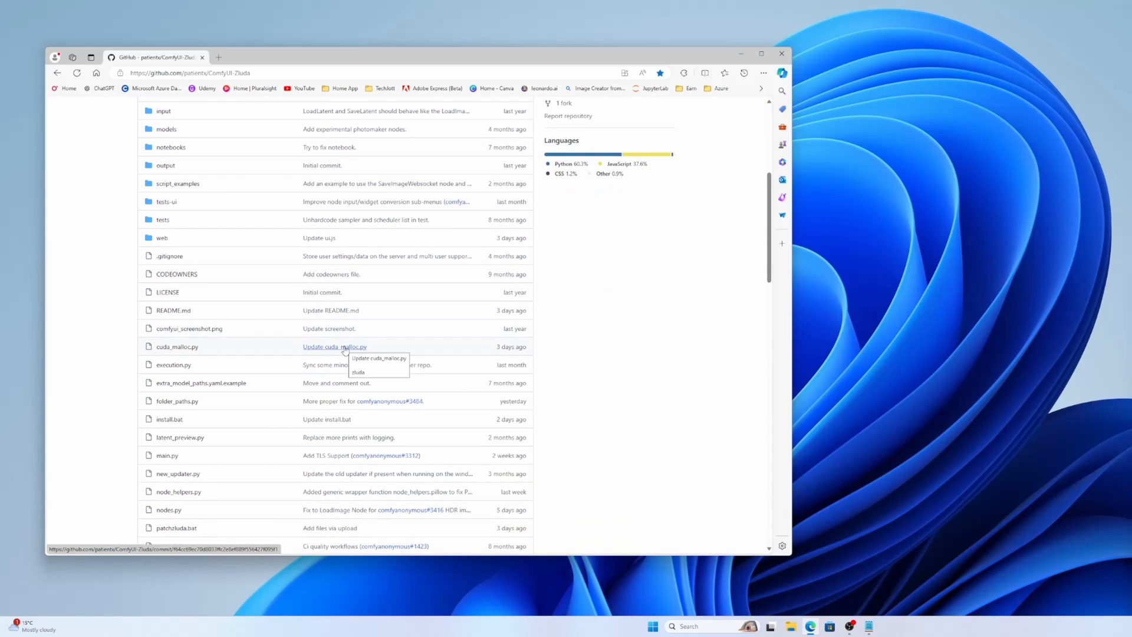
scroll(345, 351, down, 1)
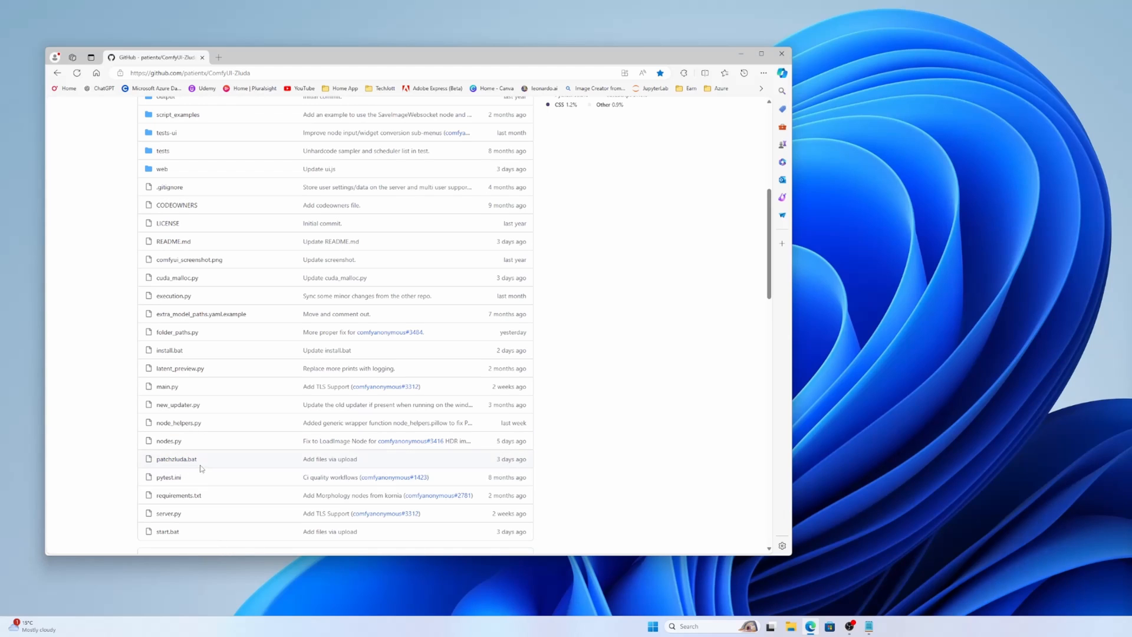
scroll(252, 397, up, 5)
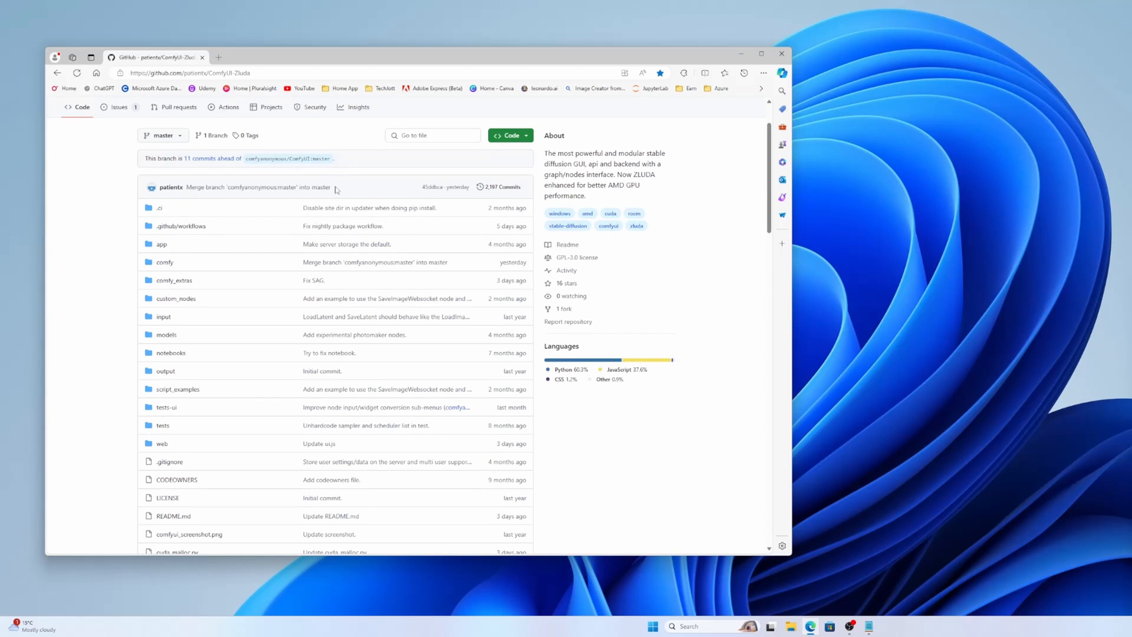
click(218, 57)
text(z)
key(BackSpace)
key(BackSpace)
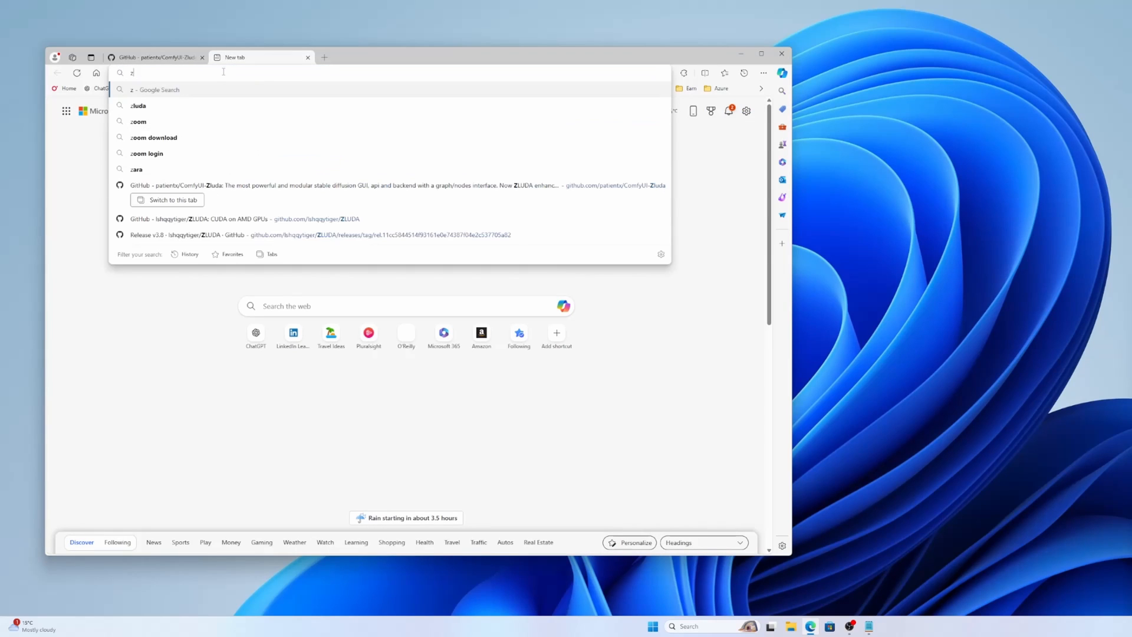
text(comfyui )
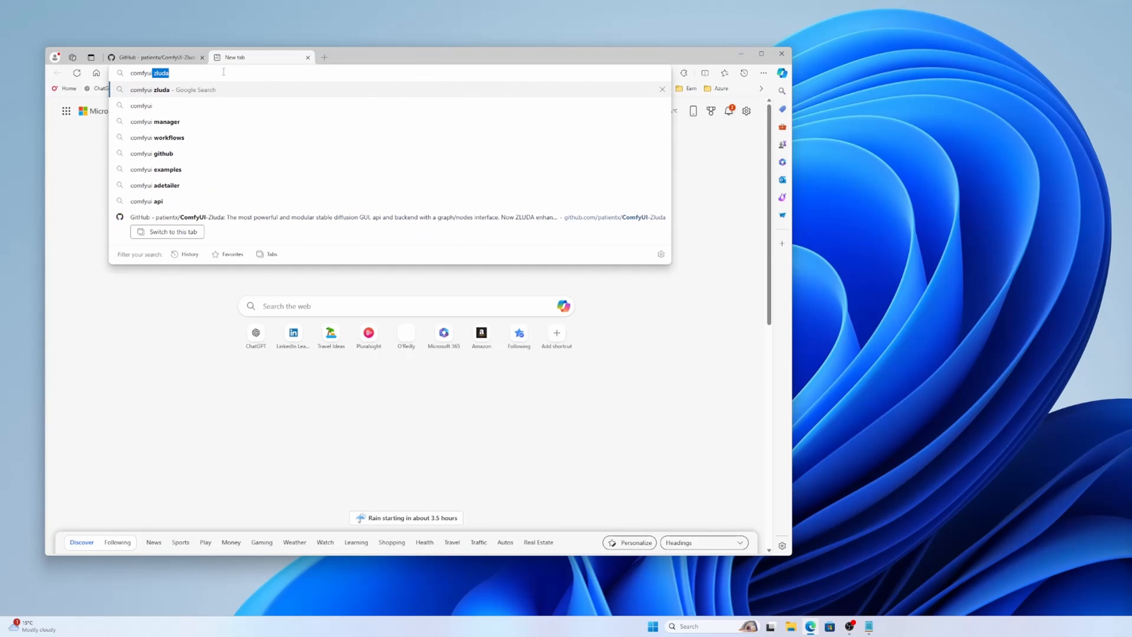
text(zluda)
key(Return)
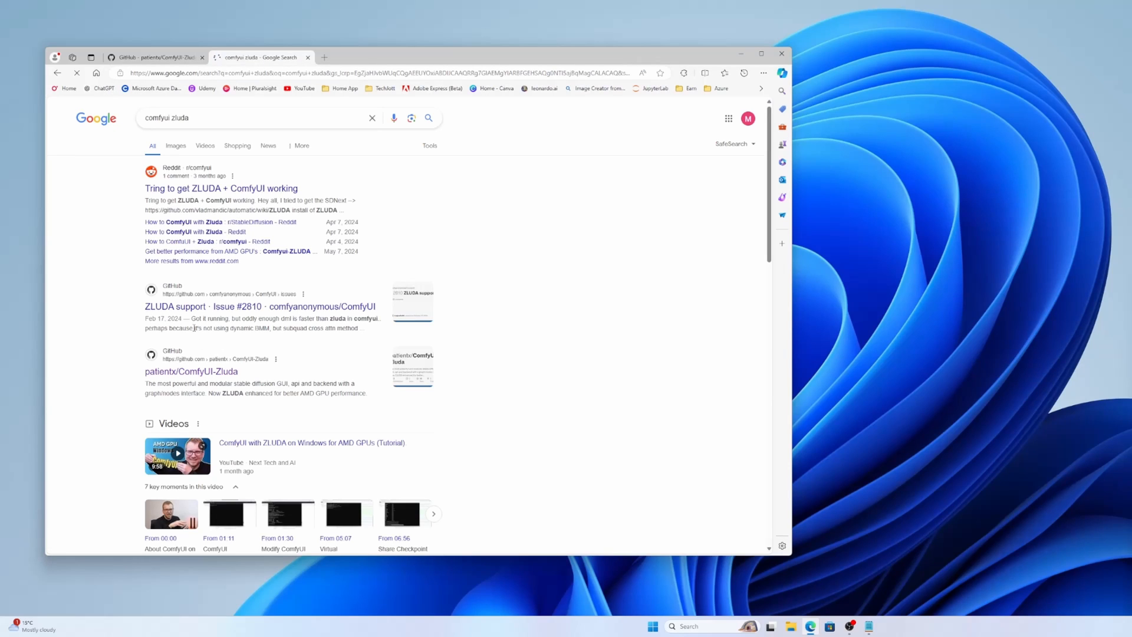
click(178, 307)
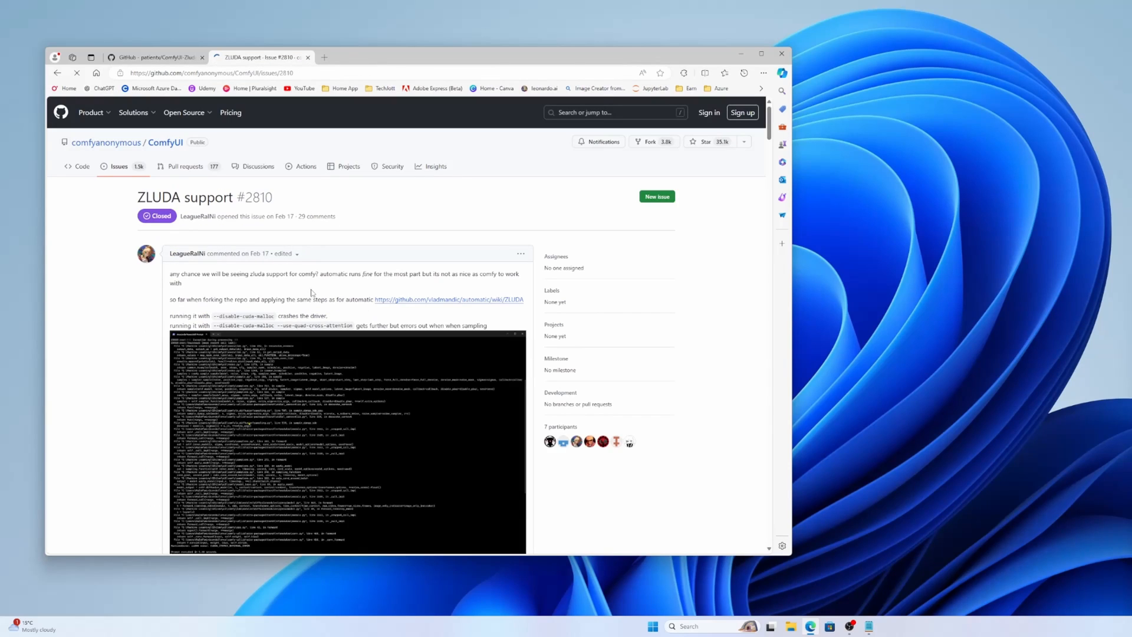
scroll(322, 282, down, 5)
scroll(323, 281, down, 2)
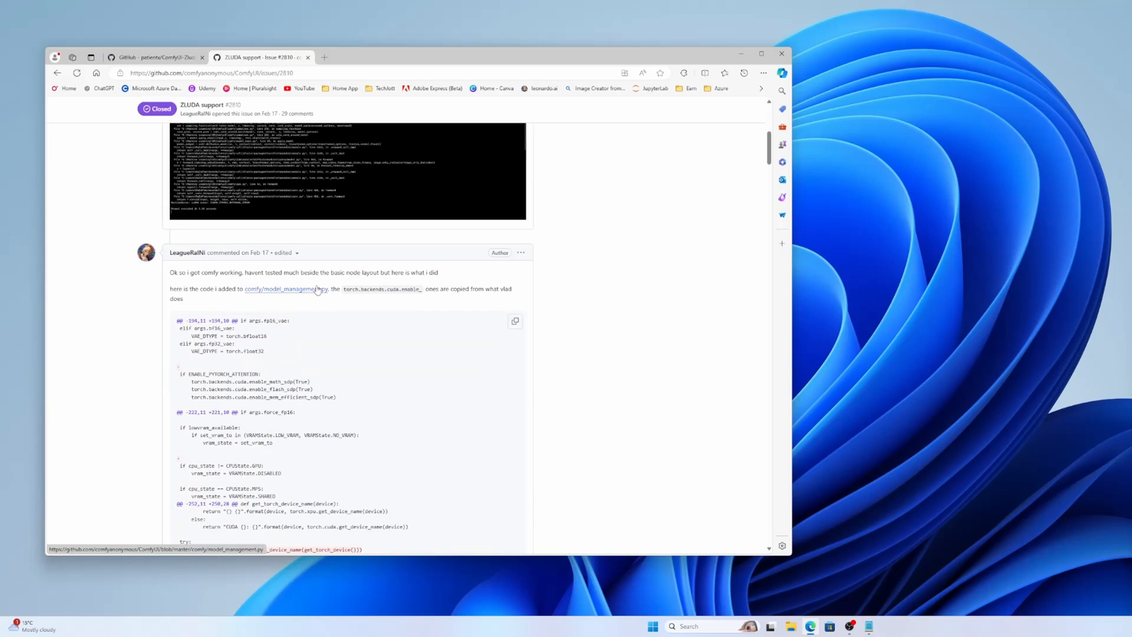
scroll(317, 288, up, 4)
scroll(317, 289, up, 1)
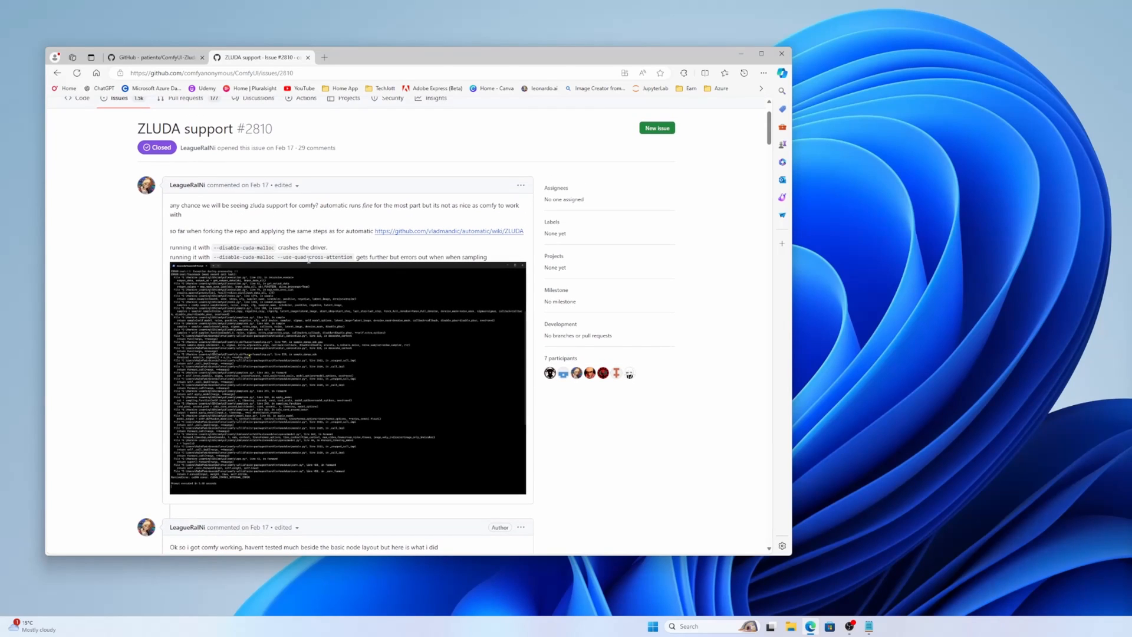
scroll(308, 263, down, 5)
scroll(266, 292, down, 5)
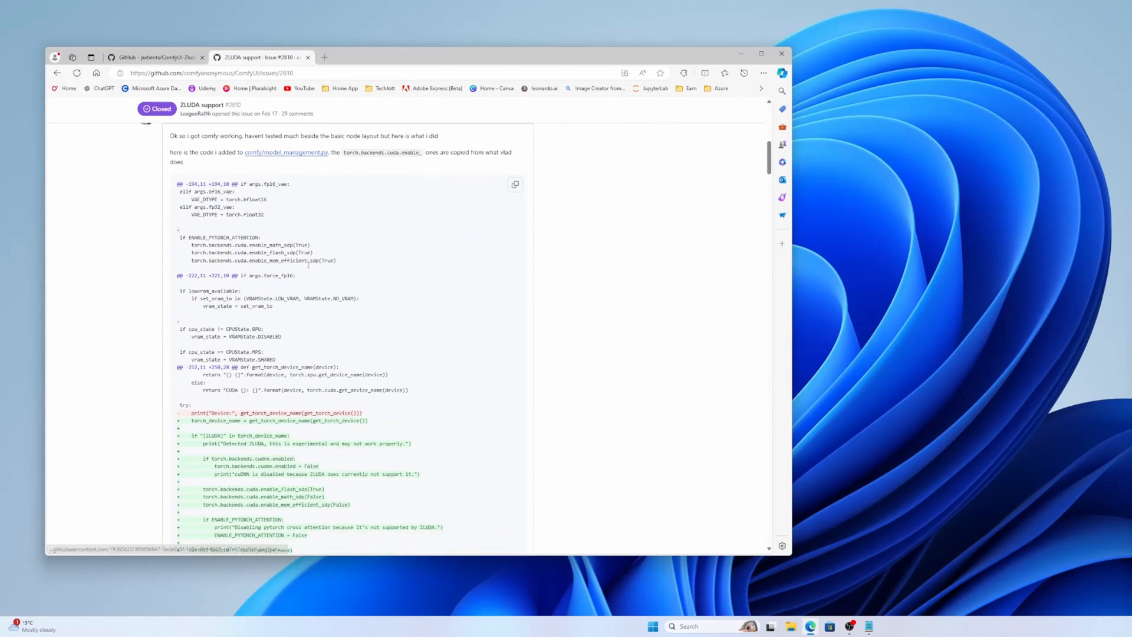
scroll(239, 310, down, 4)
scroll(235, 317, down, 5)
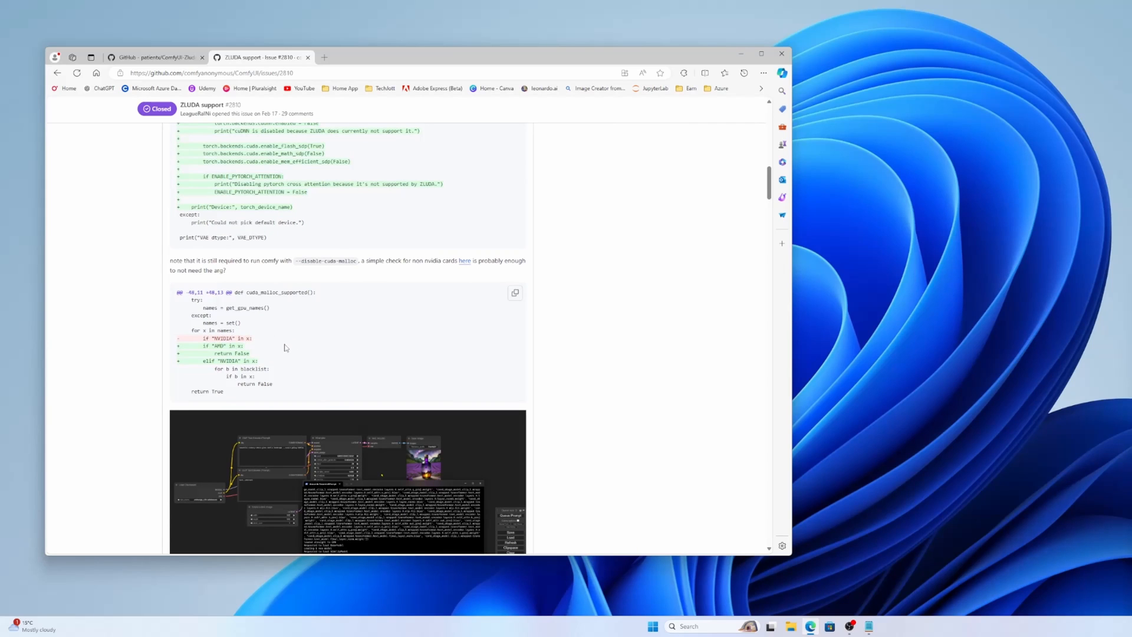
scroll(288, 349, down, 5)
scroll(287, 354, up, 5)
scroll(288, 353, up, 5)
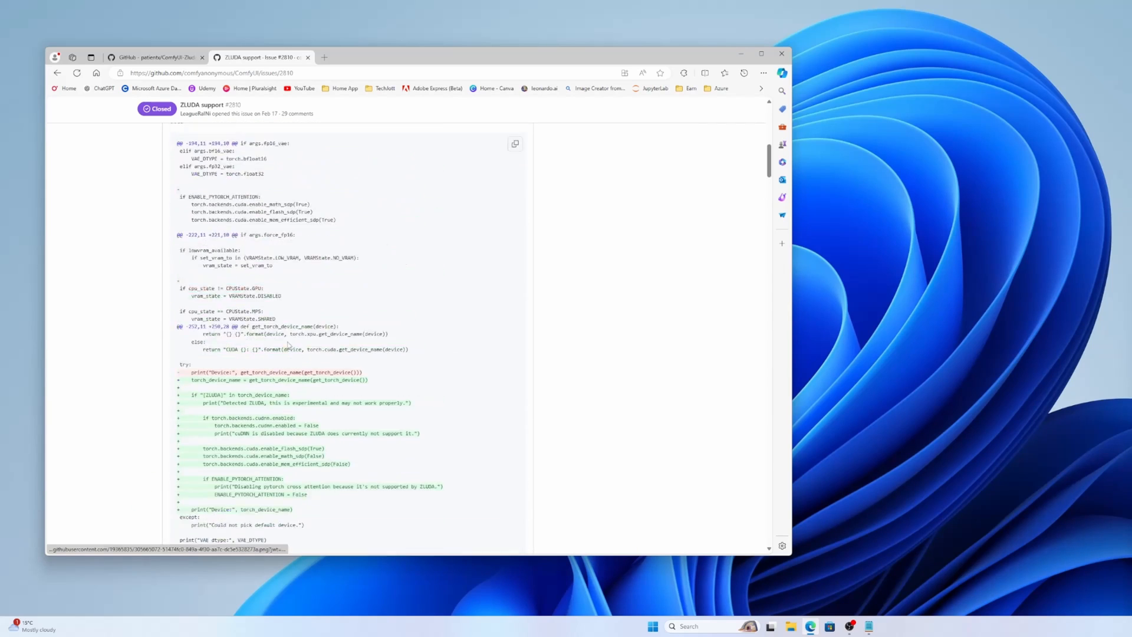
scroll(288, 354, up, 3)
click(308, 58)
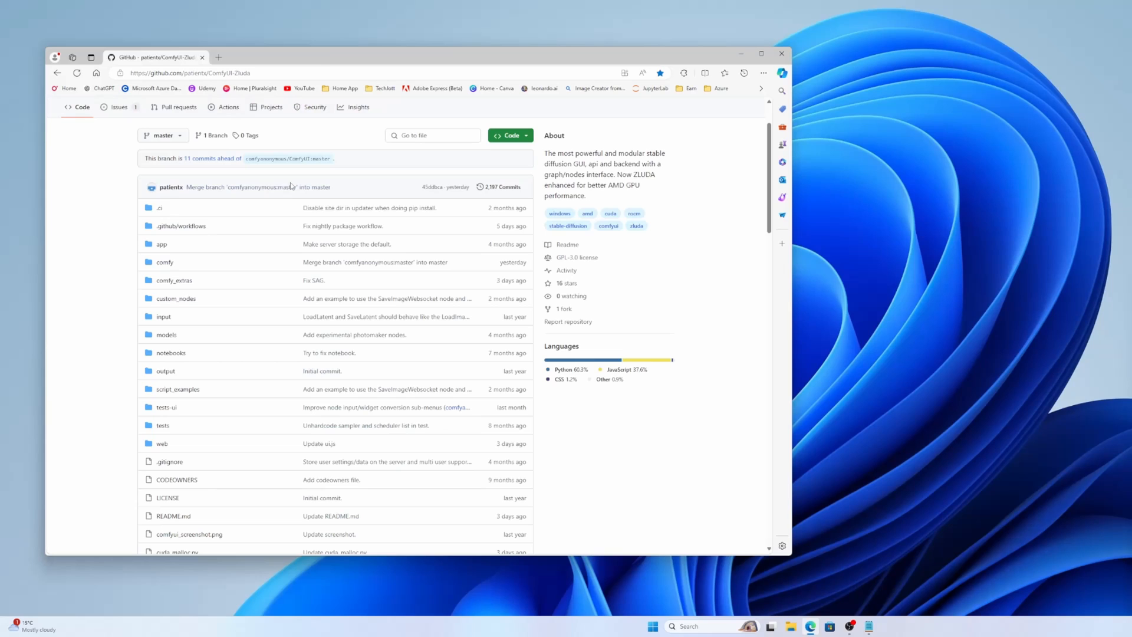
scroll(257, 515, down, 2)
scroll(258, 515, down, 1)
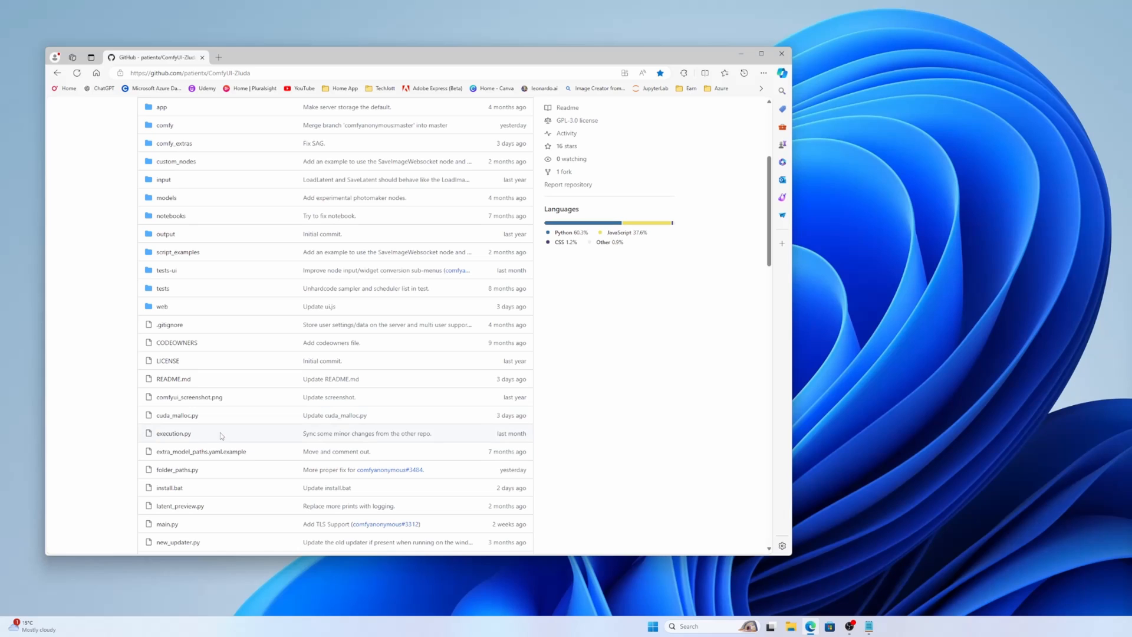
scroll(284, 375, up, 5)
scroll(283, 377, up, 3)
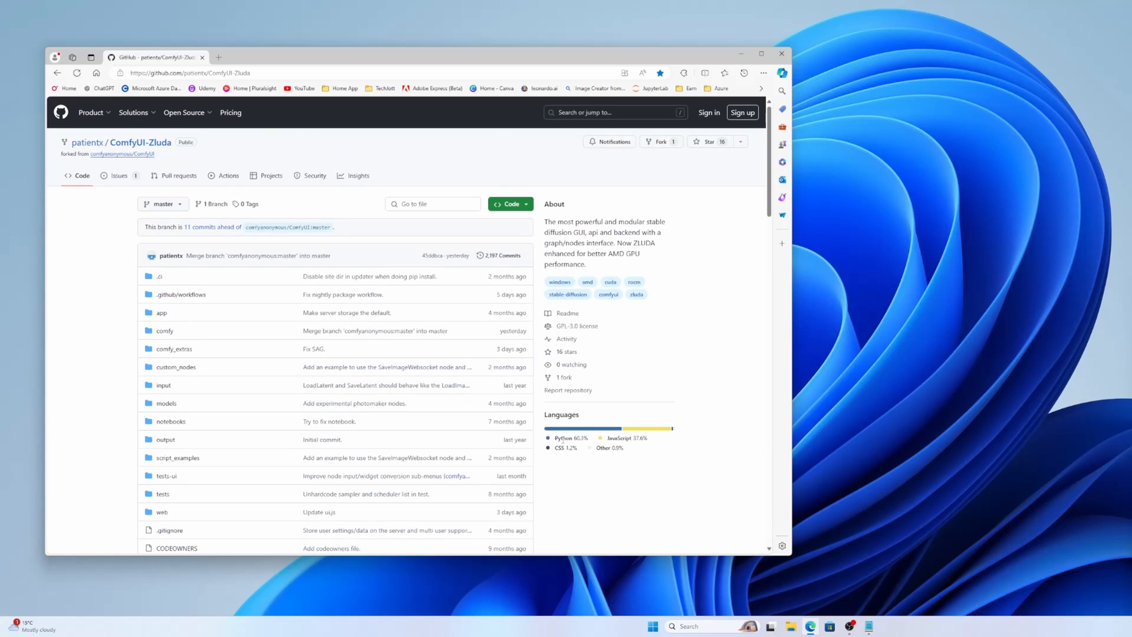
Launch Windows Terminal and start a new Command Prompt tab.
click(704, 626)
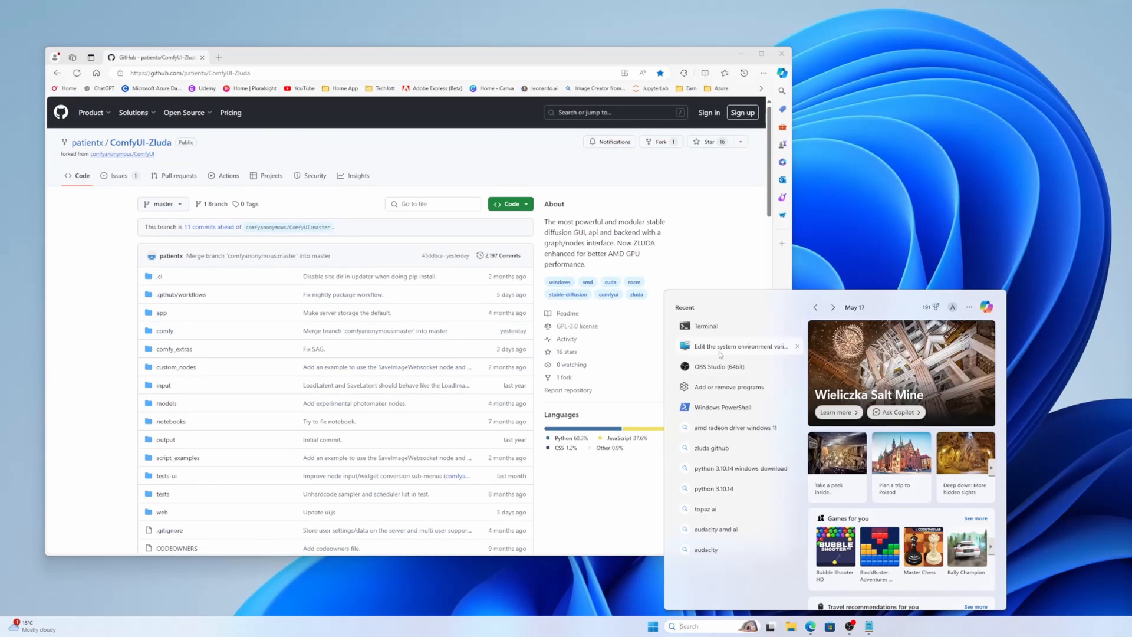
click(706, 326)
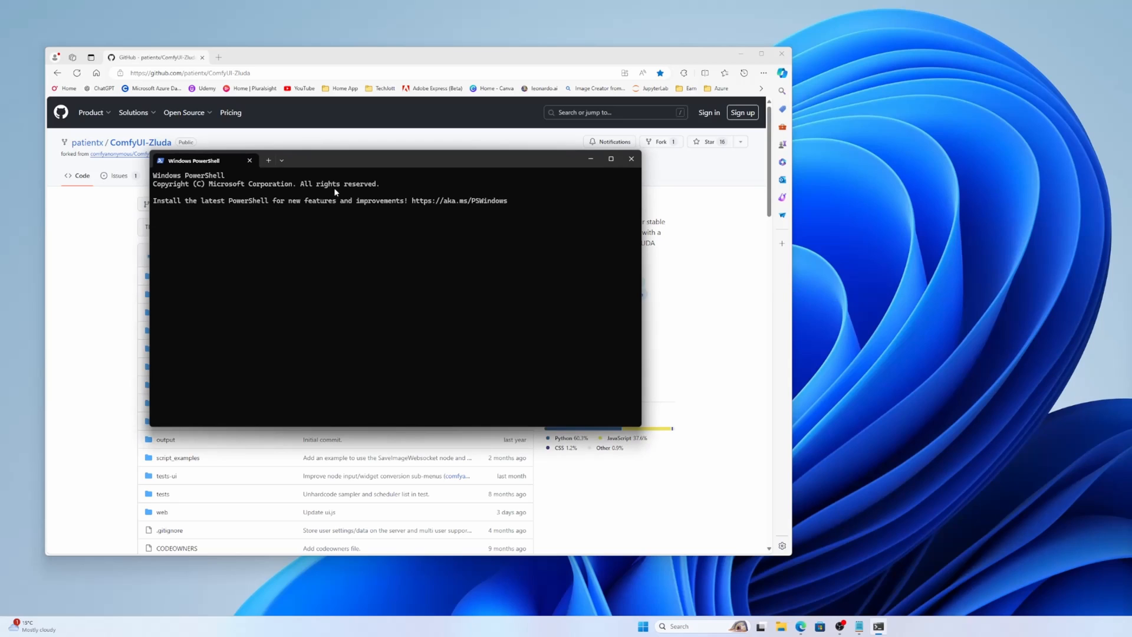
click(282, 162)
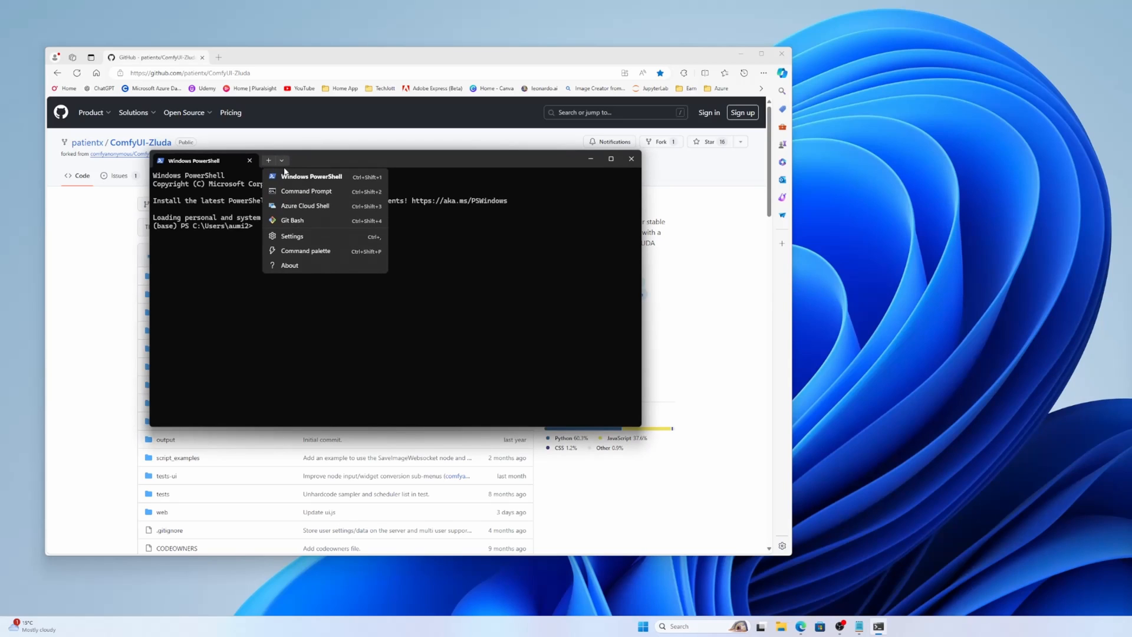
click(301, 196)
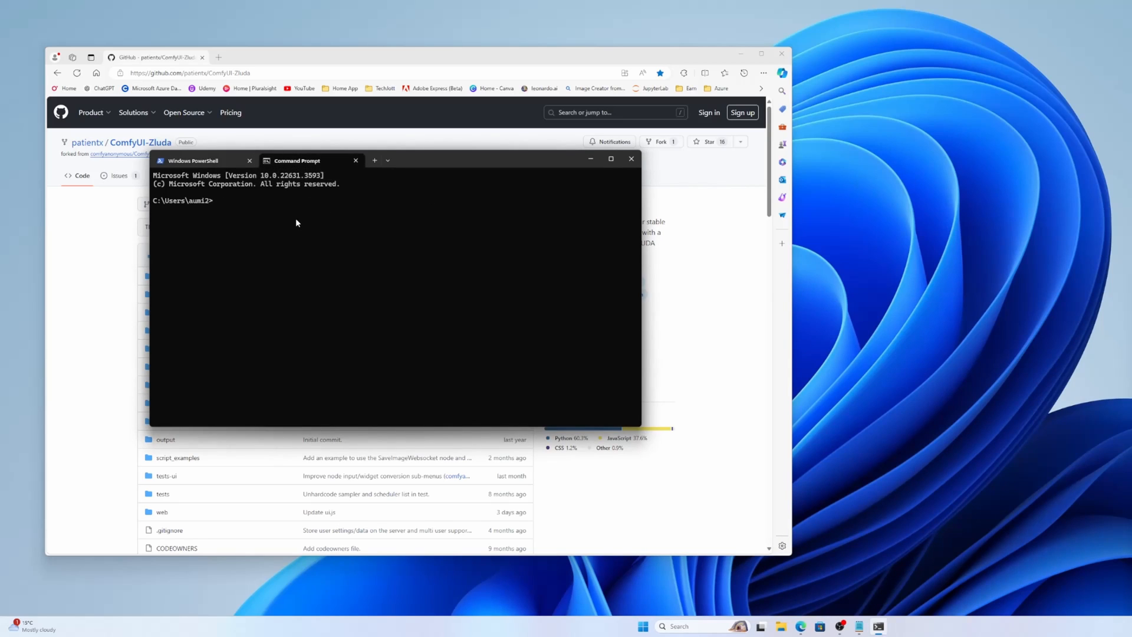
text(python)
Start and quit Python, move into C:\sd and list its contents showing only zluda.
key(Return)
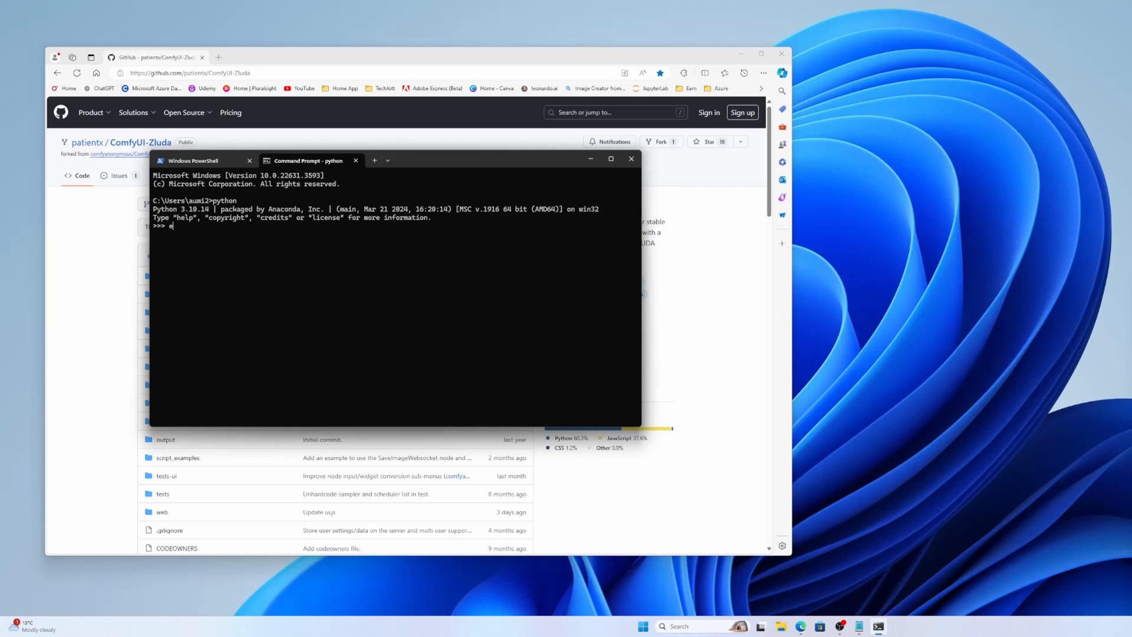
text(exit())
key(Return)
text(cd ..)
text(\)
text(..\)
text(sd)
key(Return)
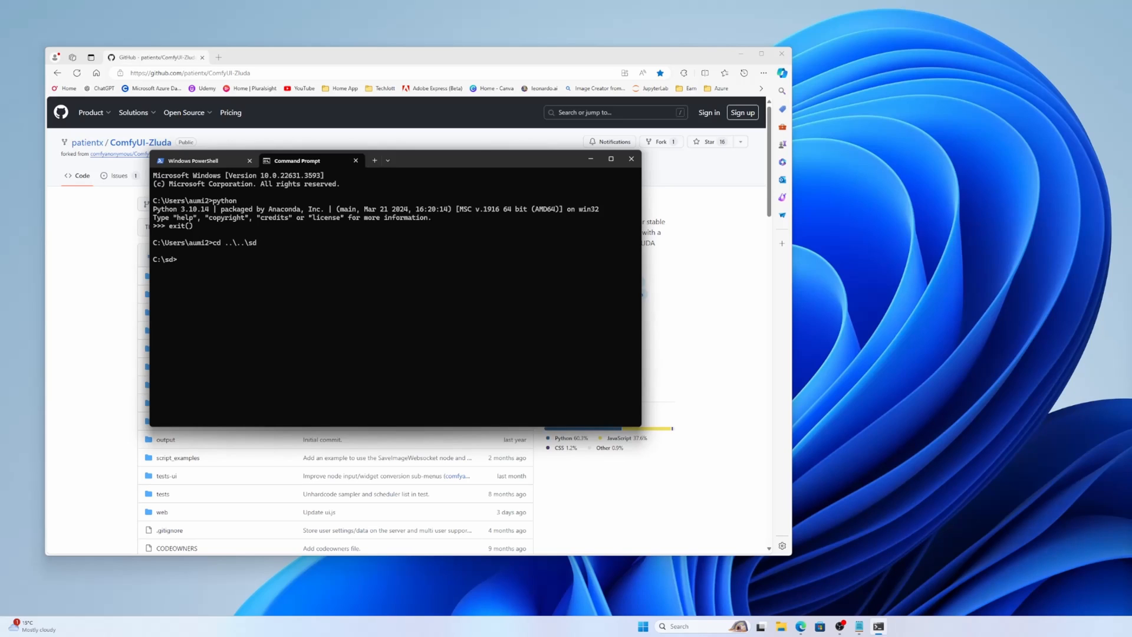
text(dir)
key(Return)
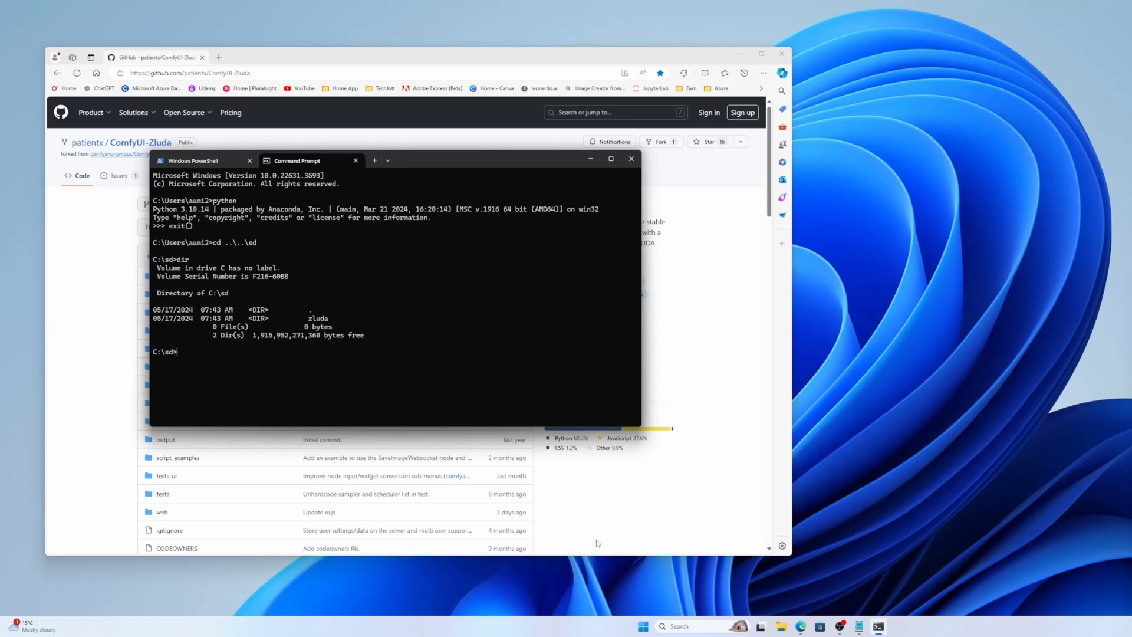
Browse File Explorer to Local Disk (C:)\sd, which holds only the zluda folder.
click(780, 626)
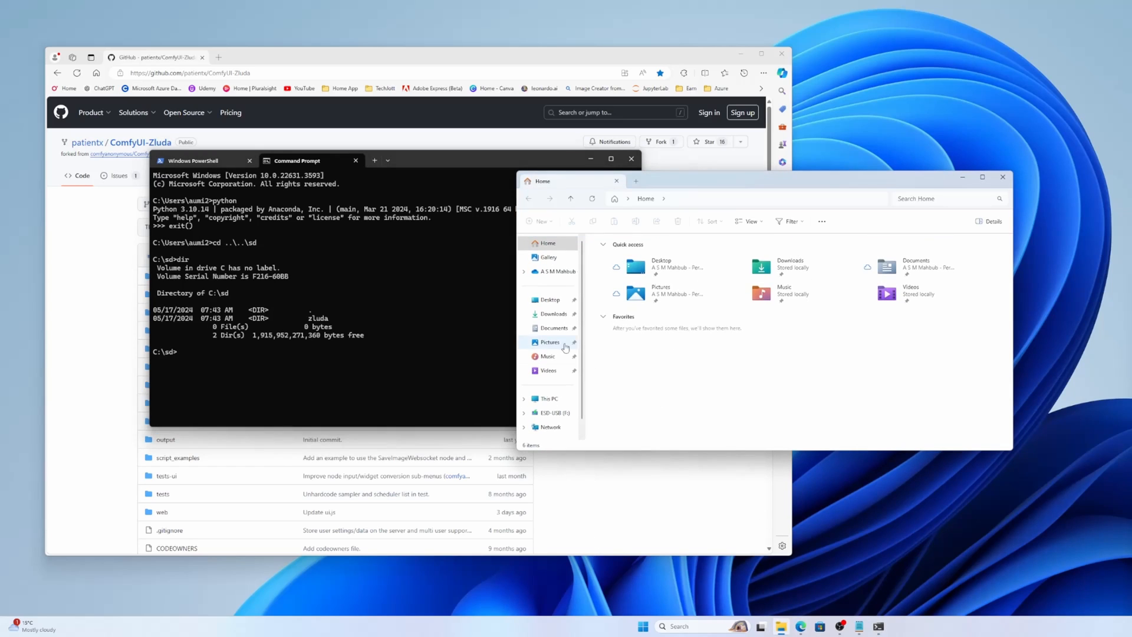
click(548, 398)
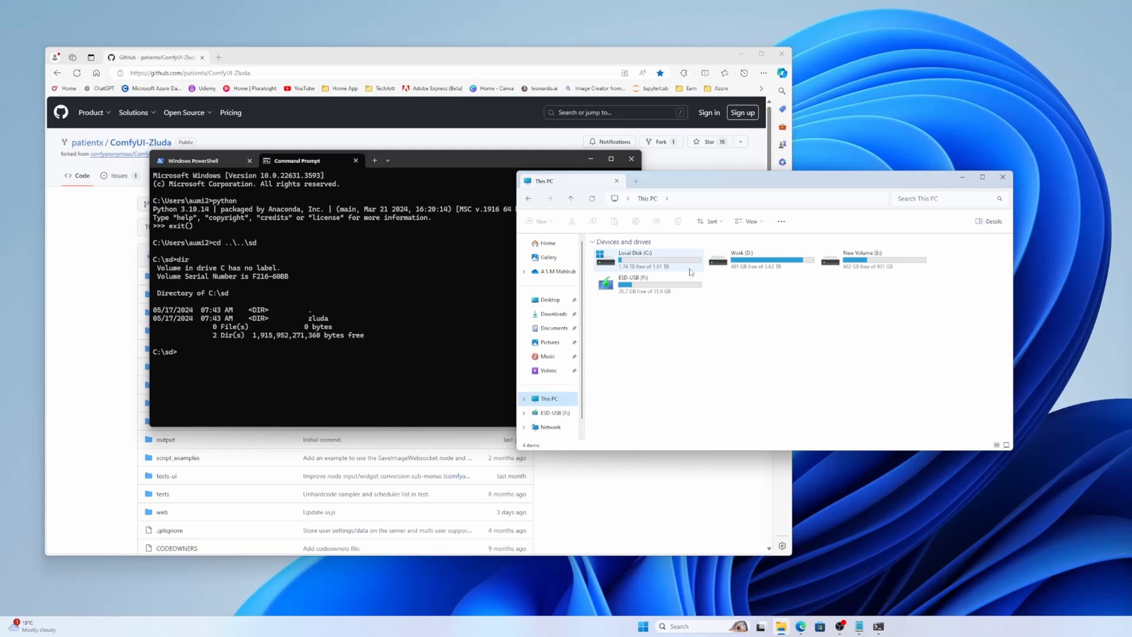
double_click(637, 257)
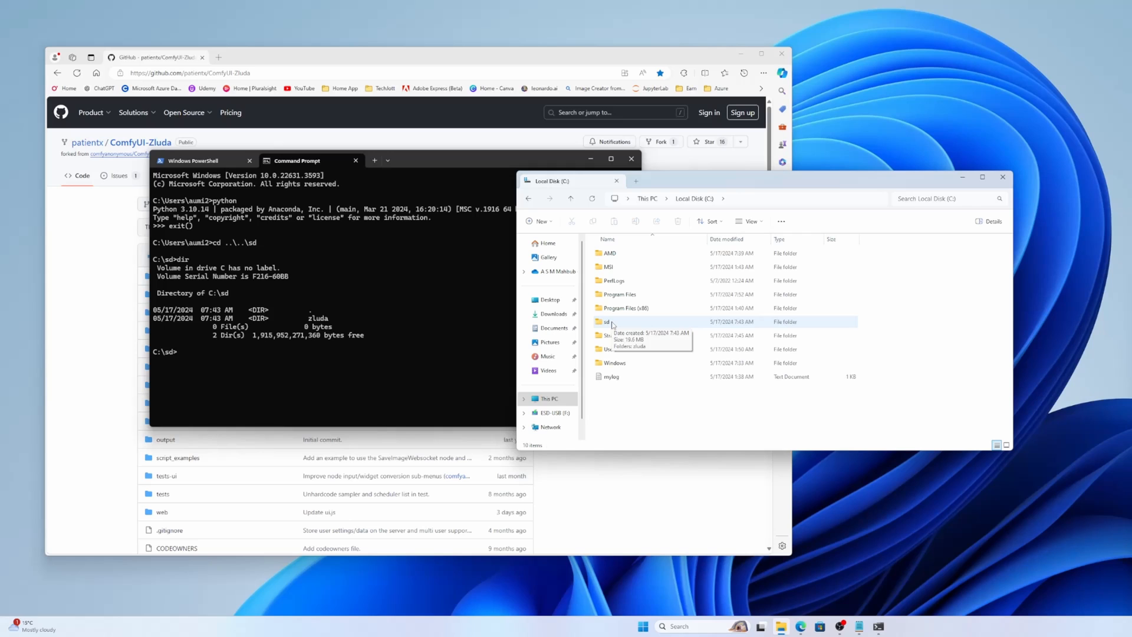
double_click(612, 324)
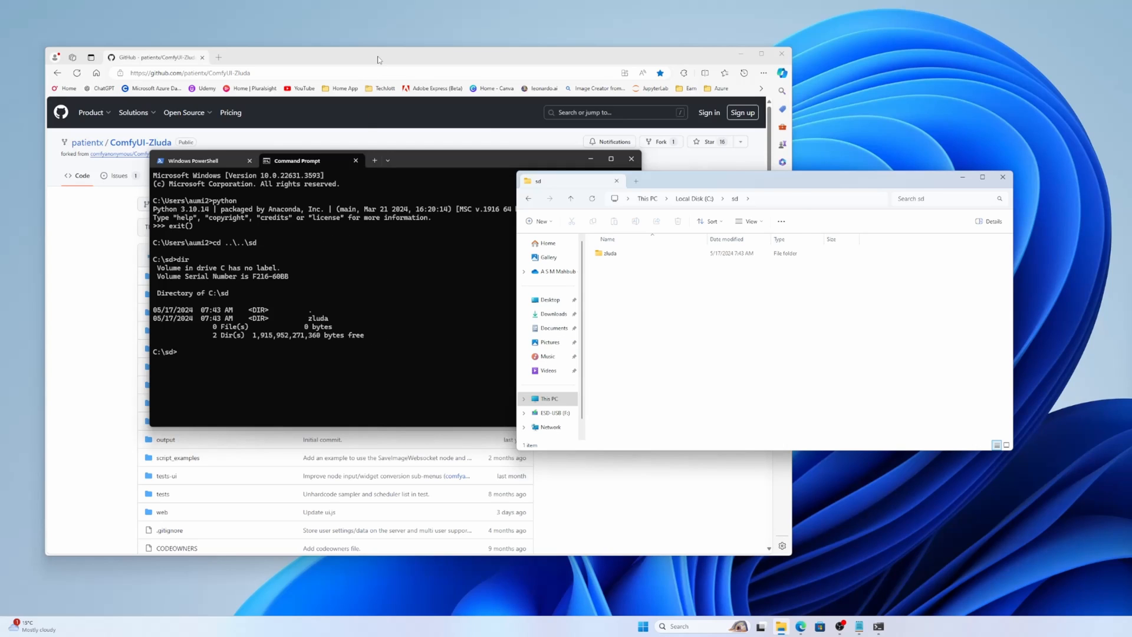
Copy the HTTPS clone URL from GitHub and run git clone for ComfyUI-Zluda in C:\sd.
click(475, 124)
click(513, 204)
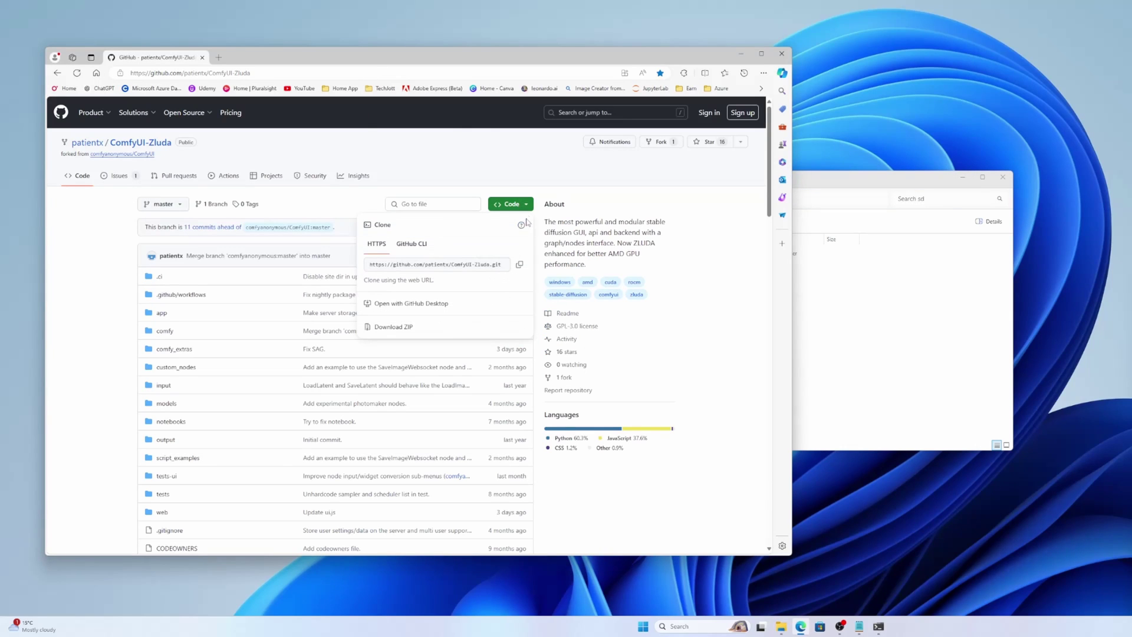
click(519, 264)
click(878, 626)
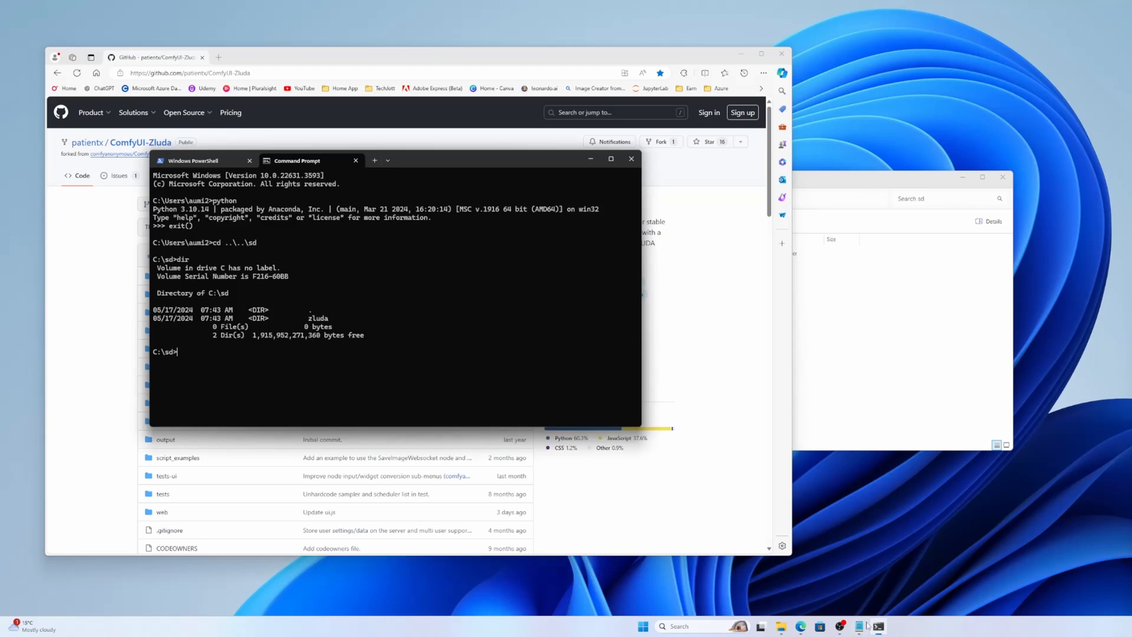
right_click(433, 317)
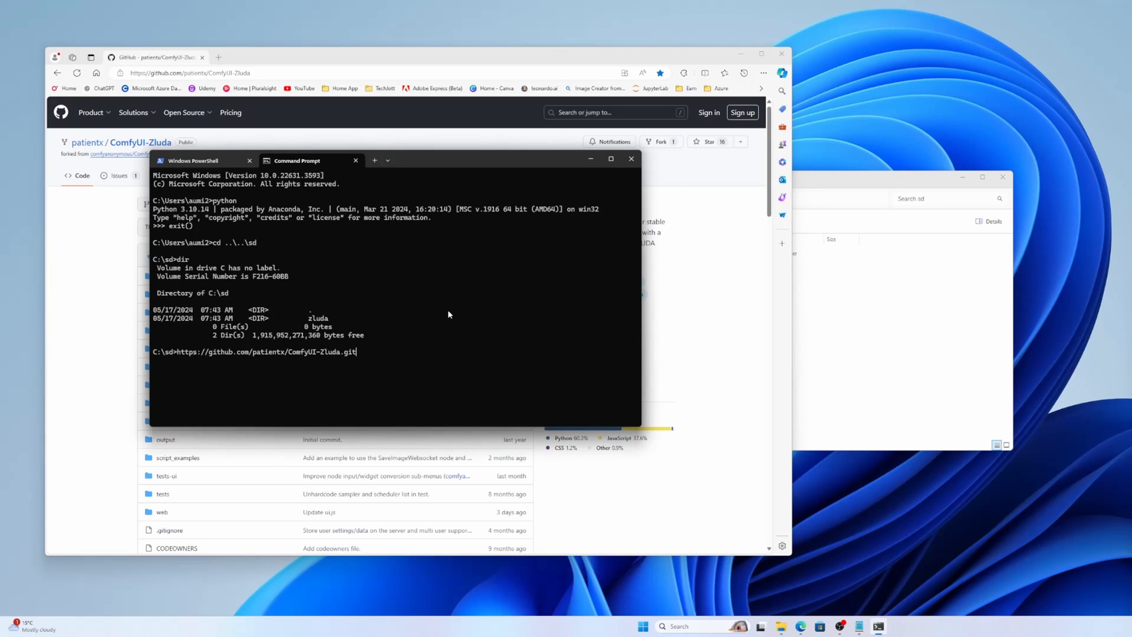
key(BackSpace)
key(BackSpace)
key(BackSpace)
key(BackSpace)
key(BackSpace)
key(BackSpace)
key(BackSpace)
key(BackSpace)
key(BackSpace)
key(BackSpace)
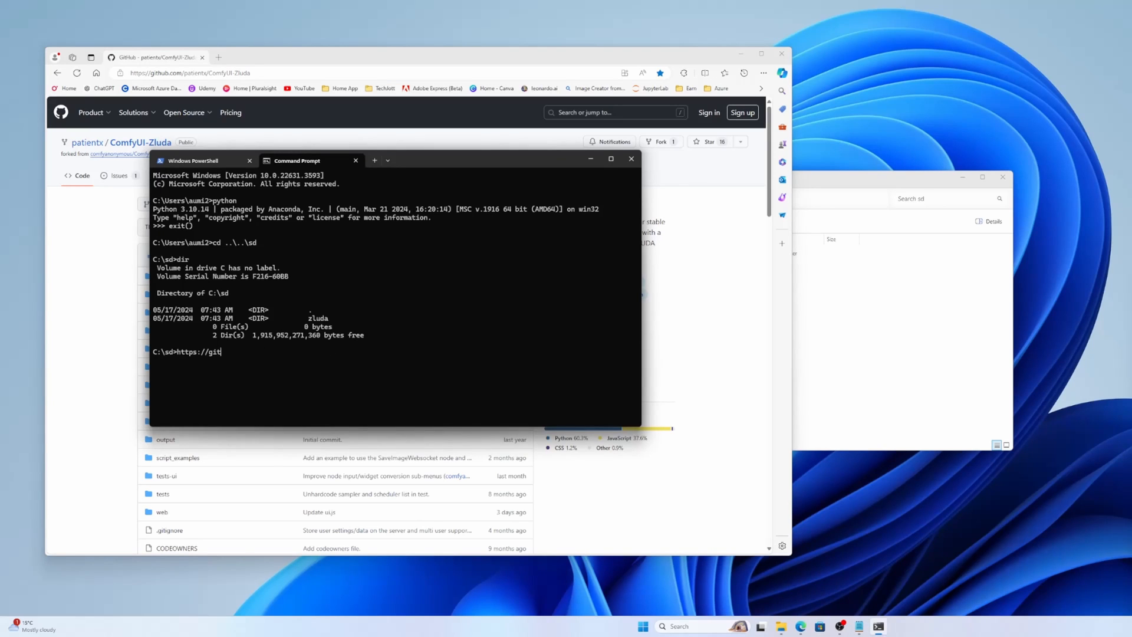
key(BackSpace)
key(BackSpace)
key(BackSpace)
text(git clon)
key(ctrl+v)
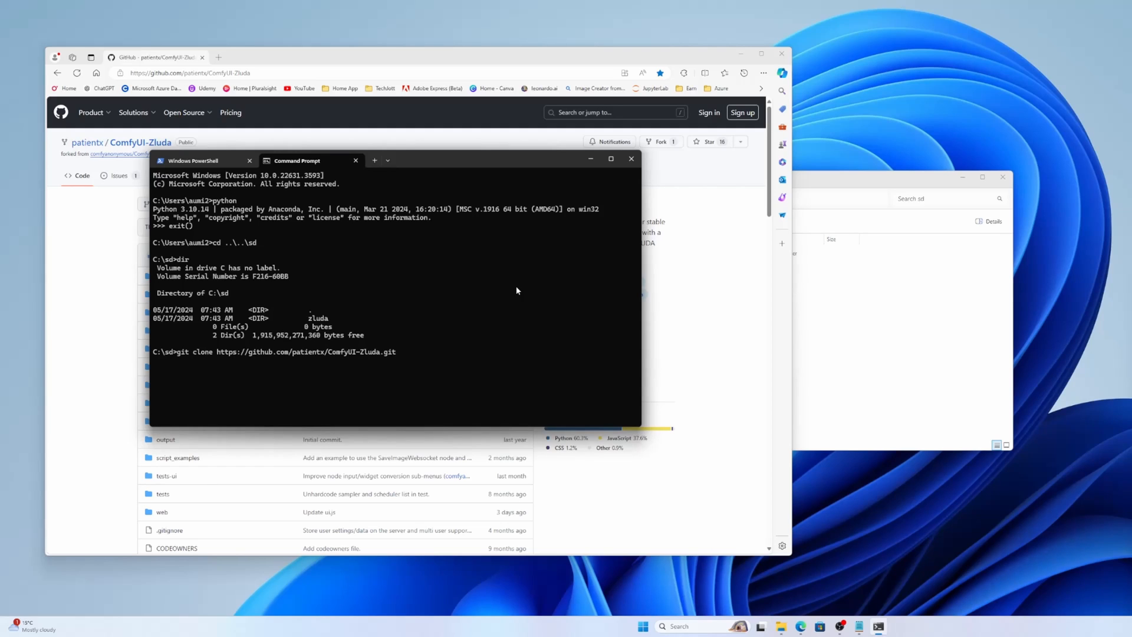
key(Return)
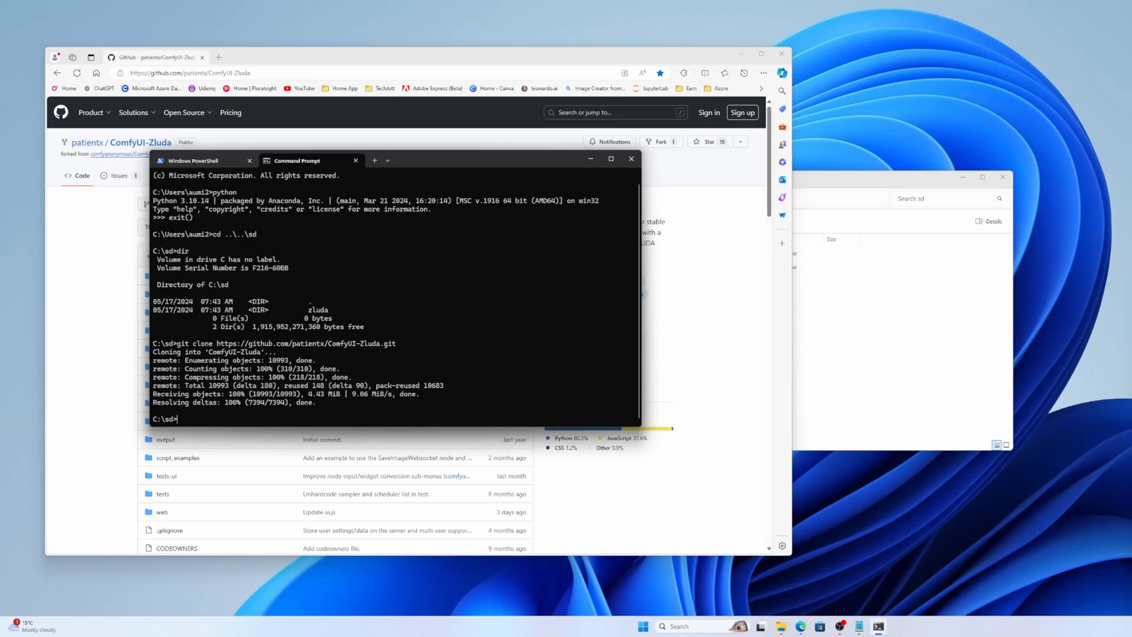
text(cd ComfyUI-Zluda)
Move into the new ComfyUI-Zluda folder and list its files, including install.bat.
key(Return)
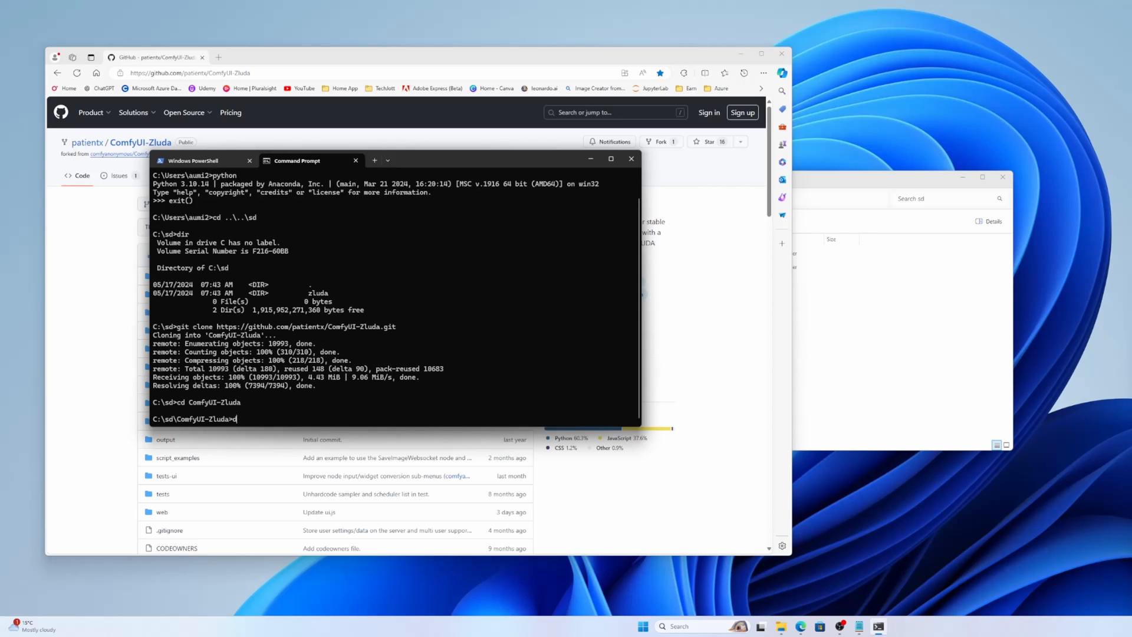
text(dir)
key(Return)
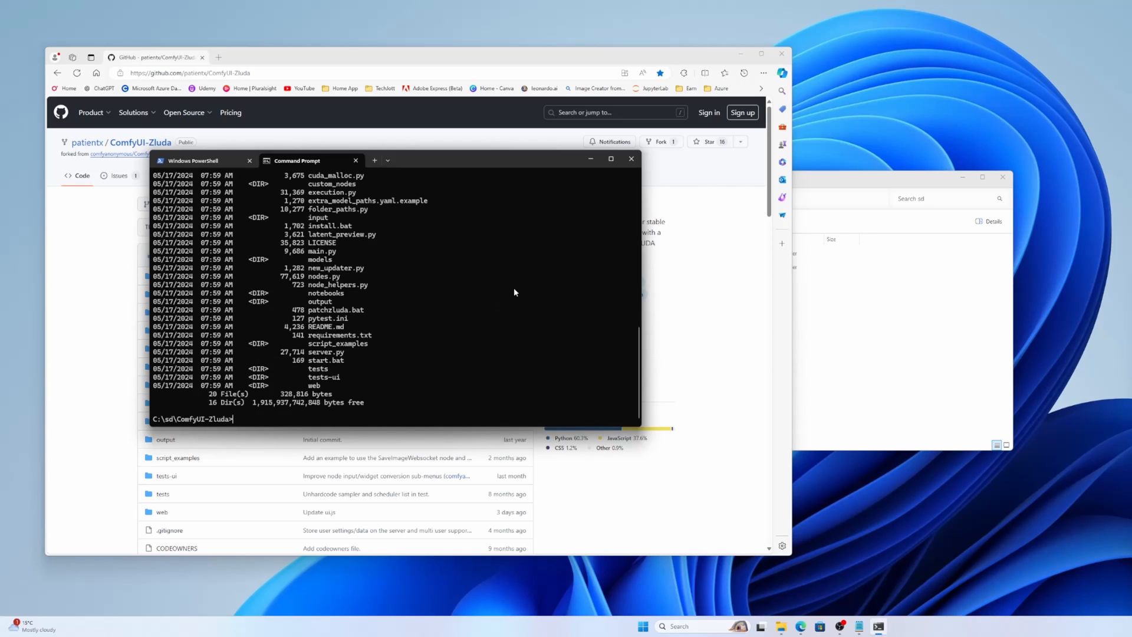
scroll(421, 303, up, 3)
scroll(422, 302, up, 5)
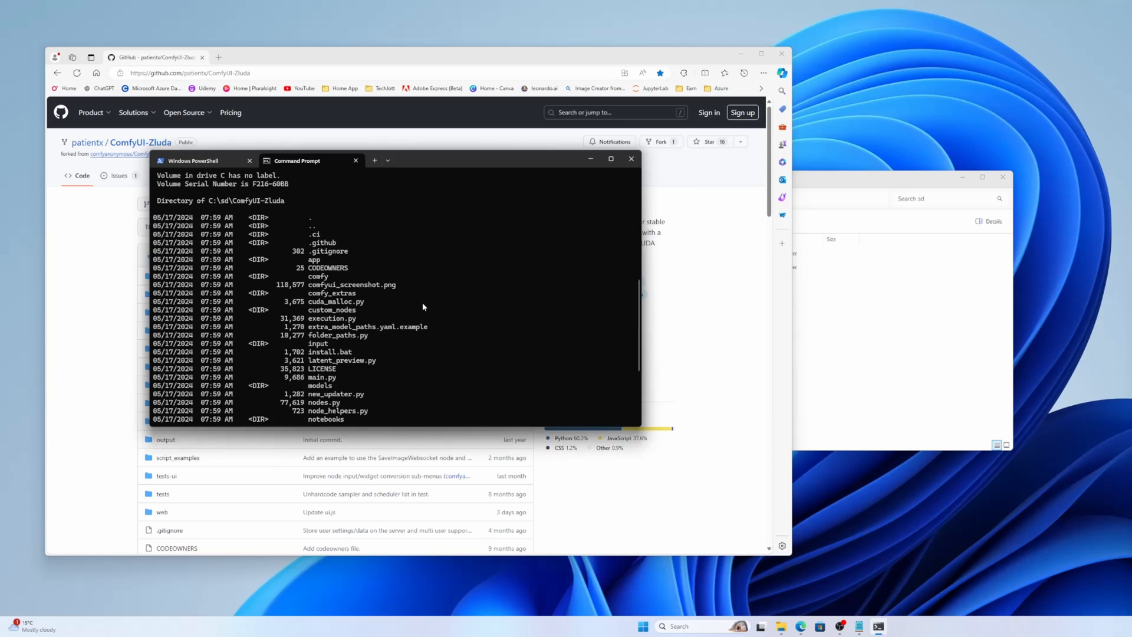
scroll(422, 301, down, 6)
scroll(422, 301, down, 1)
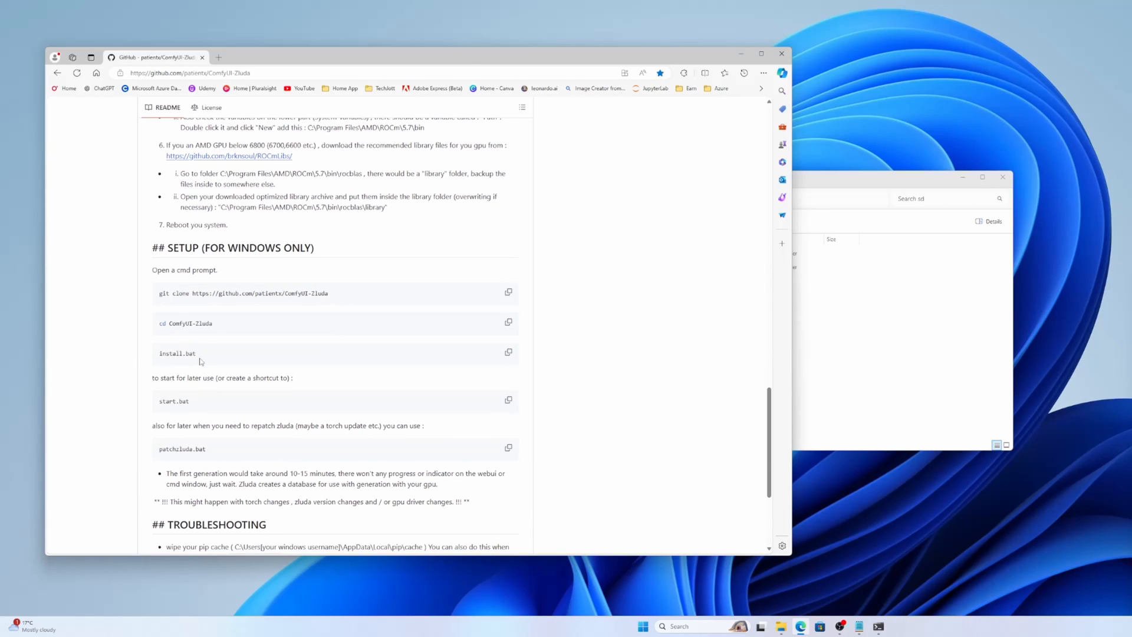
Select and copy the install.bat command from the README's setup section.
drag(195, 353, 159, 354)
right_click(176, 358)
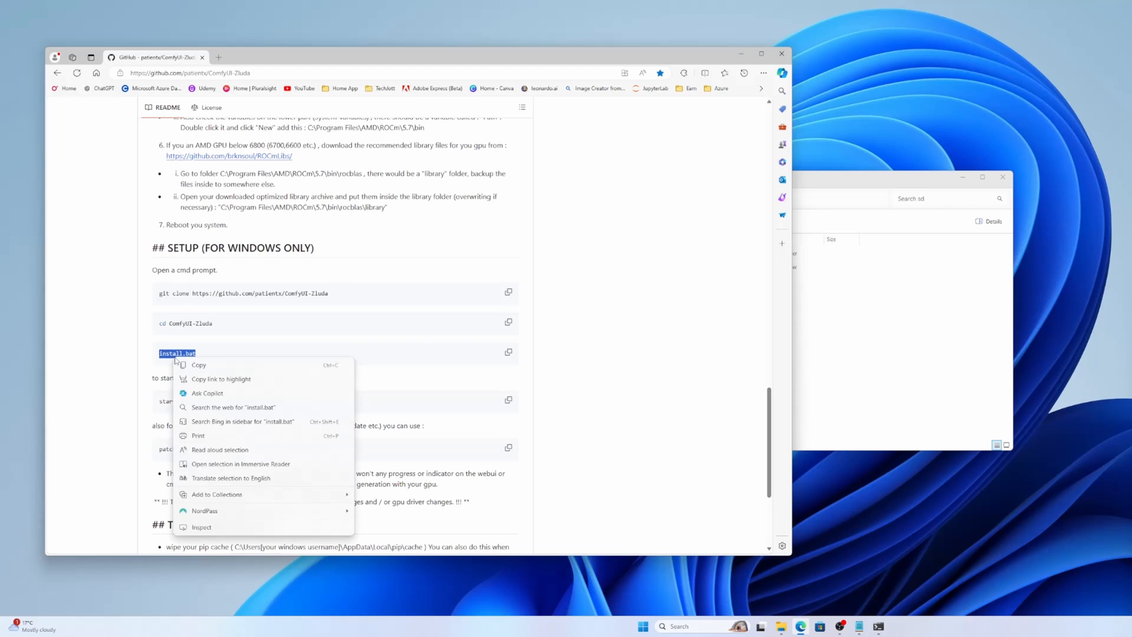
click(198, 364)
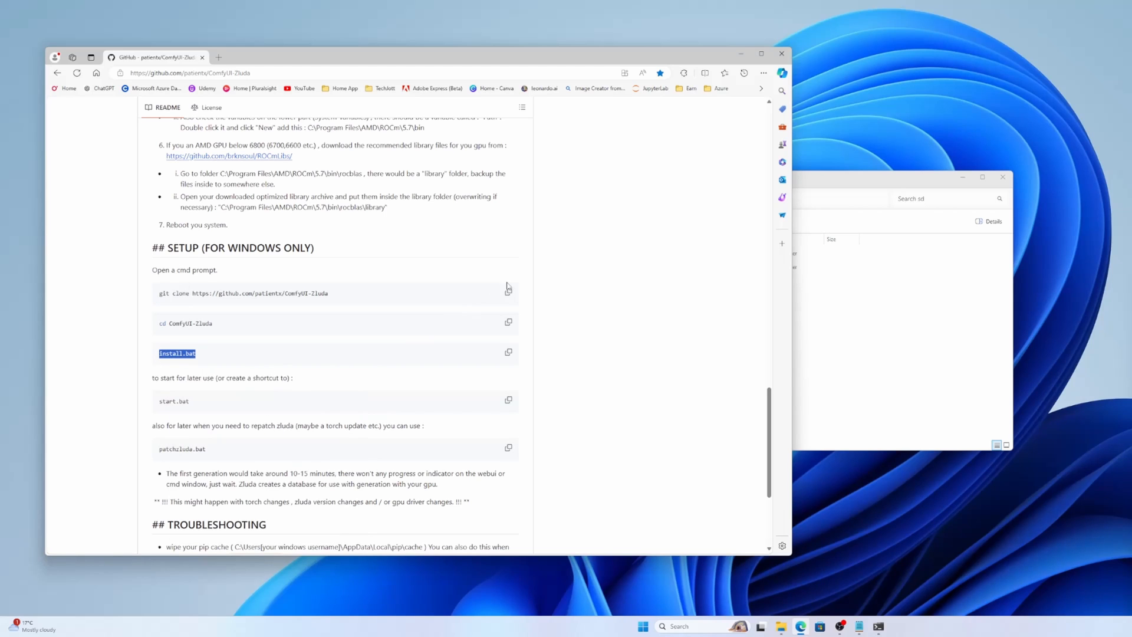
Paste and run install.bat in Command Prompt to install the venv and torch packages.
click(742, 55)
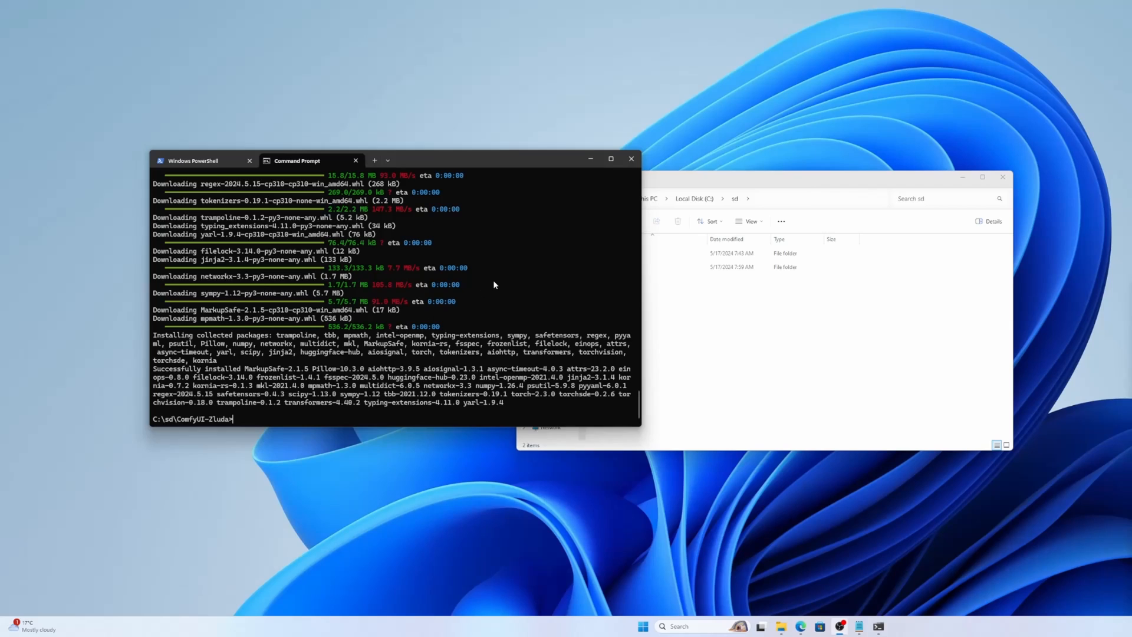
right_click(494, 286)
key(Return)
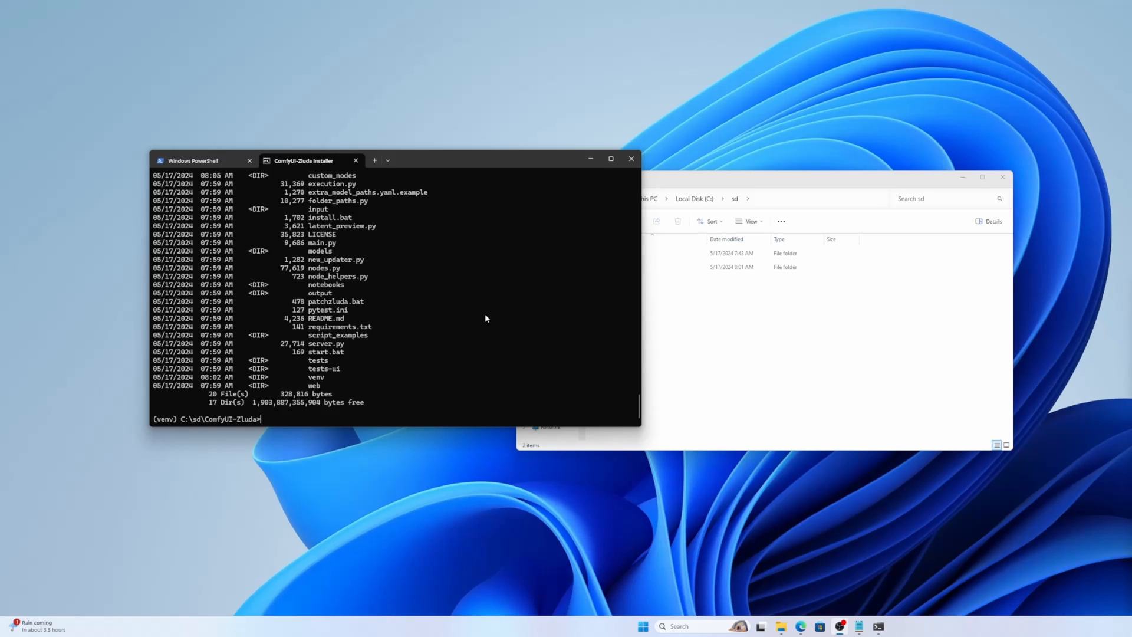
scroll(461, 315, up, 5)
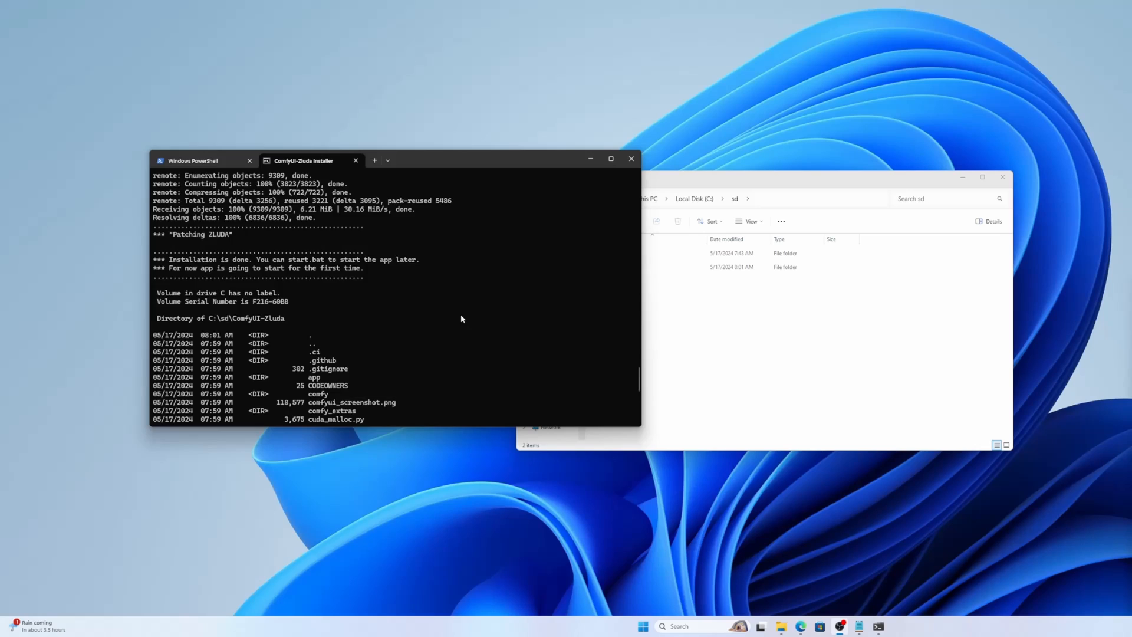
scroll(461, 314, up, 4)
scroll(461, 313, up, 4)
scroll(460, 312, up, 4)
scroll(459, 305, up, 4)
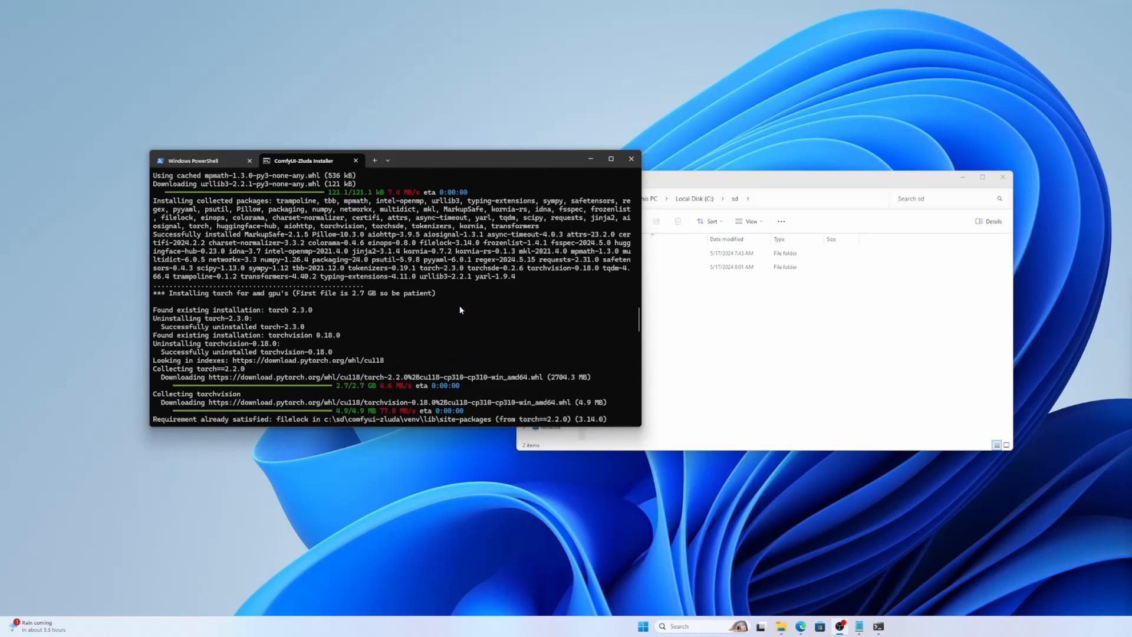
scroll(459, 306, up, 4)
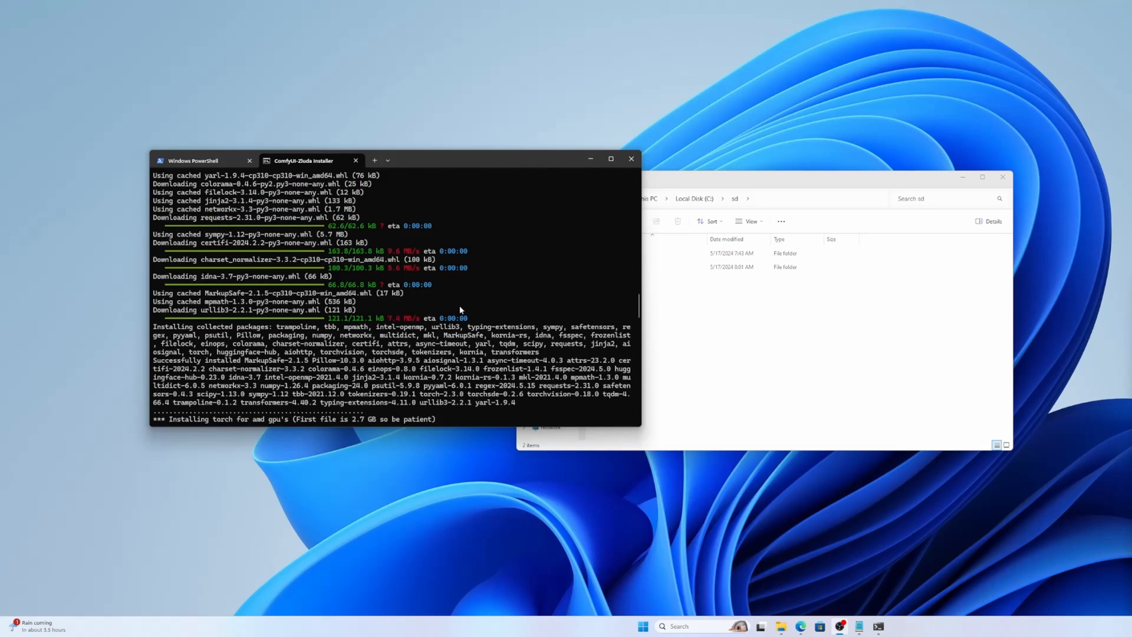
scroll(461, 309, up, 4)
scroll(456, 298, up, 4)
scroll(453, 297, up, 4)
scroll(454, 296, up, 4)
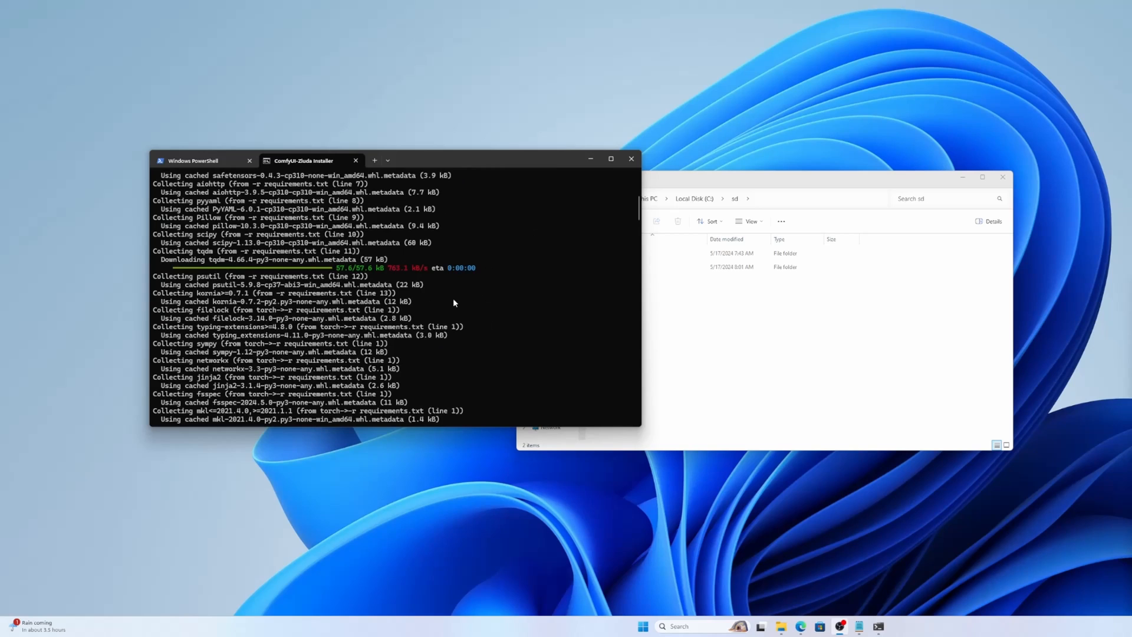
scroll(453, 298, up, 4)
scroll(452, 299, up, 4)
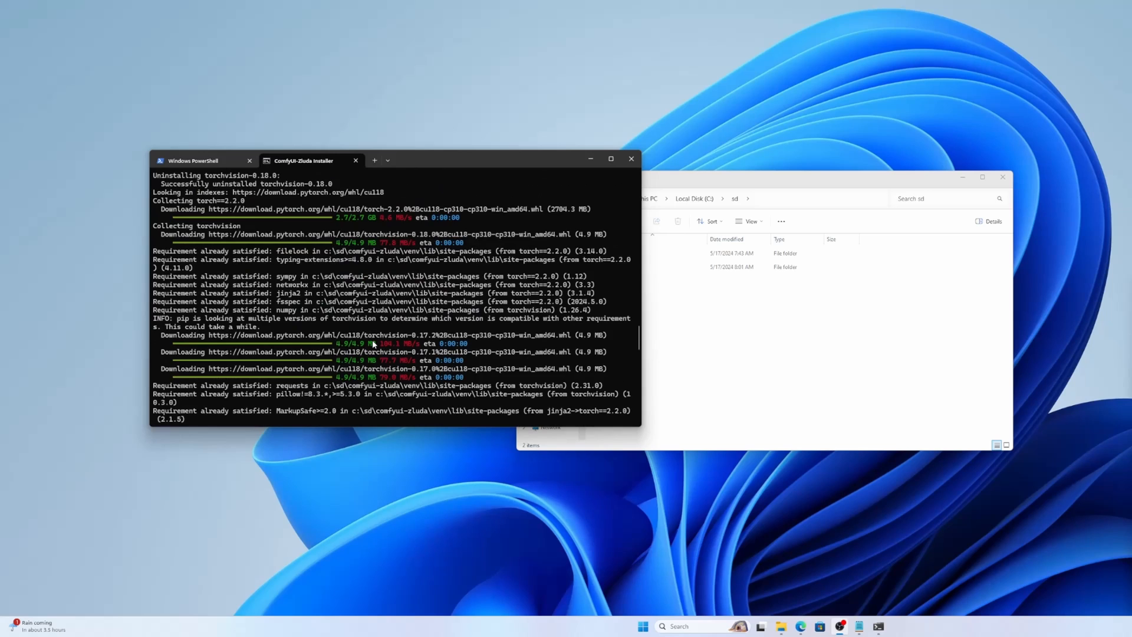
scroll(377, 335, up, 2)
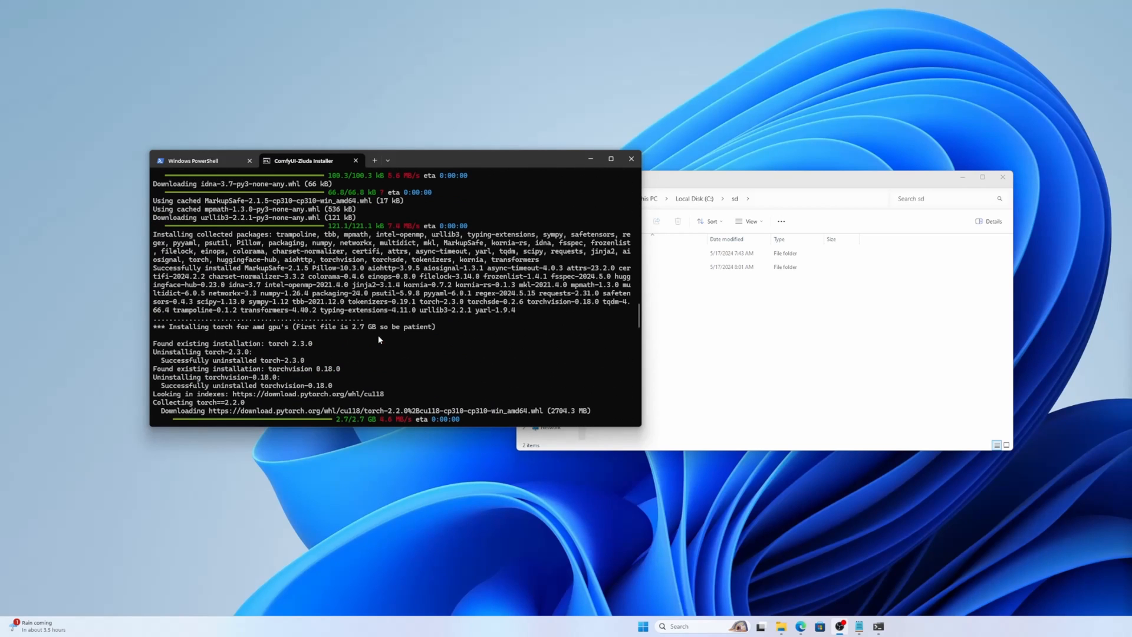
scroll(378, 335, up, 2)
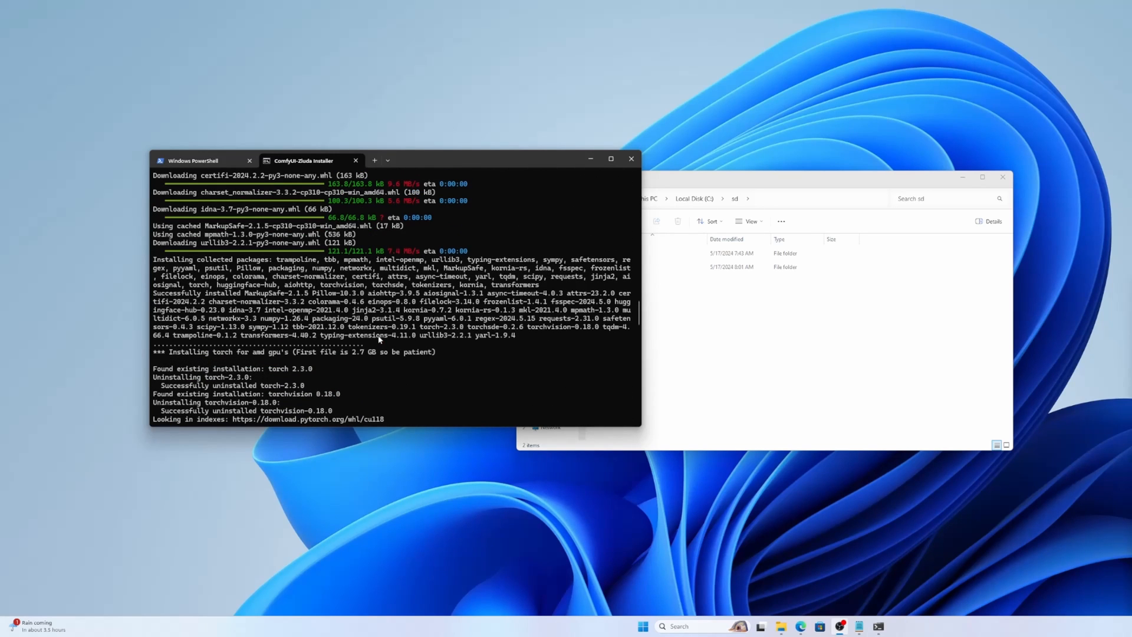
scroll(381, 339, down, 4)
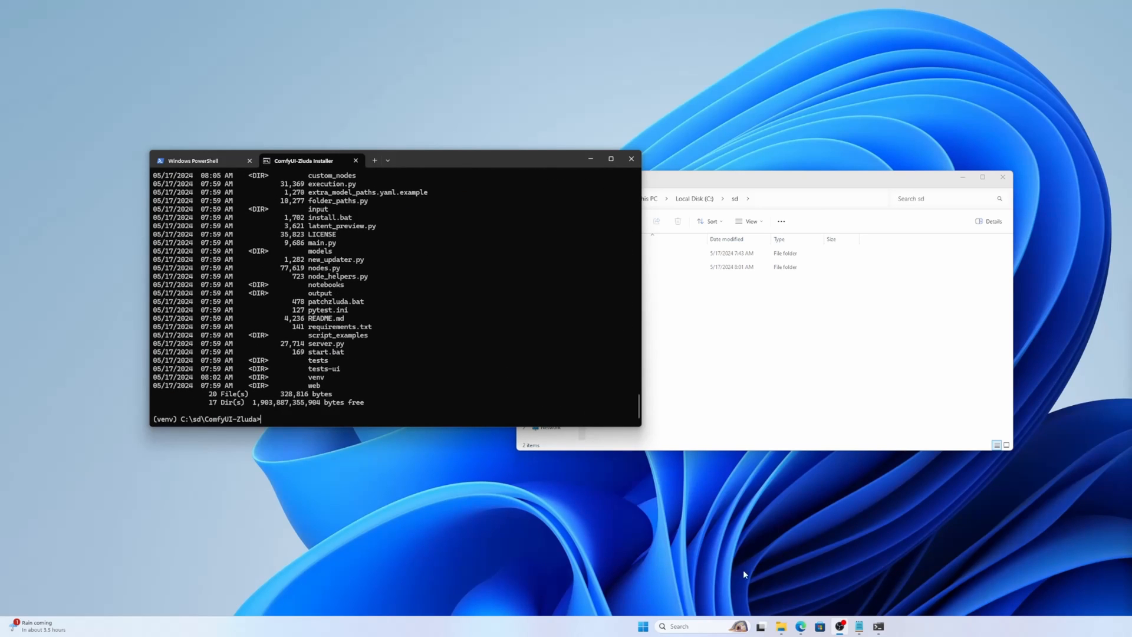
Select patchzluda.bat in the GitHub README and return focus to the terminal.
click(781, 626)
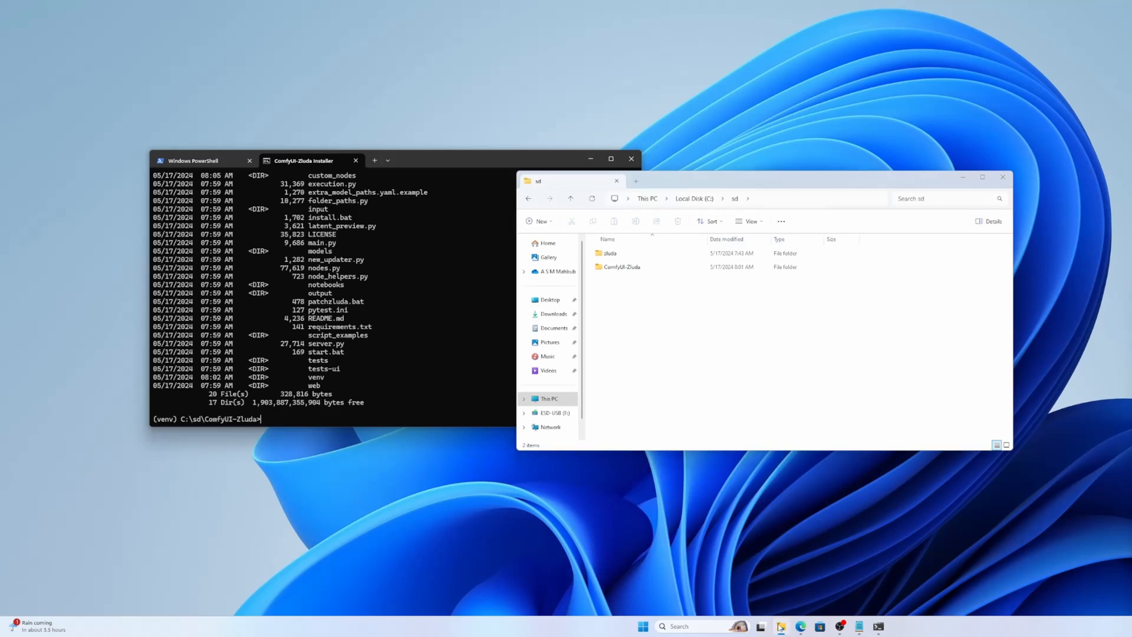
click(781, 626)
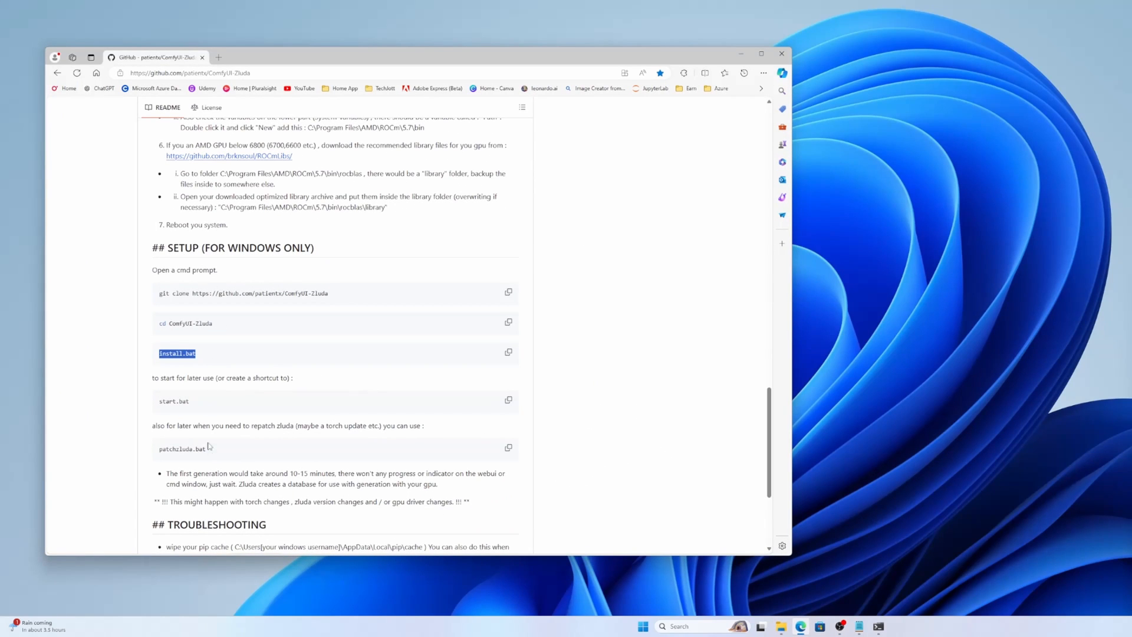
double_click(182, 448)
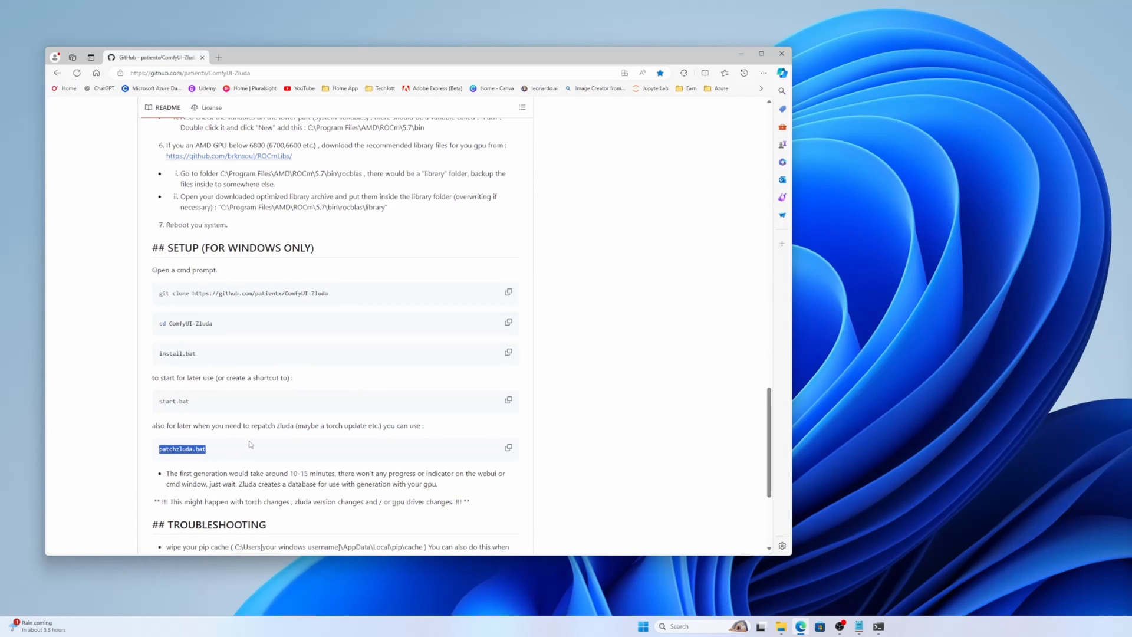
click(742, 57)
click(450, 342)
Paste and run patchzluda.bat so the terminal reports zluda patched, then return to the README.
key(ctrl+v)
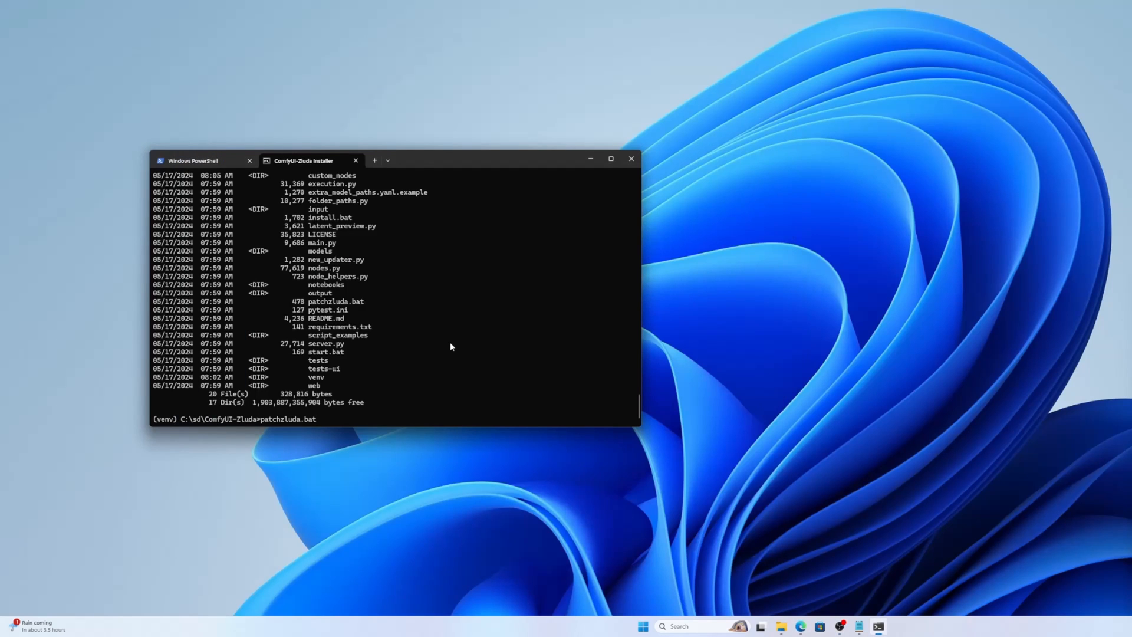
key(Return)
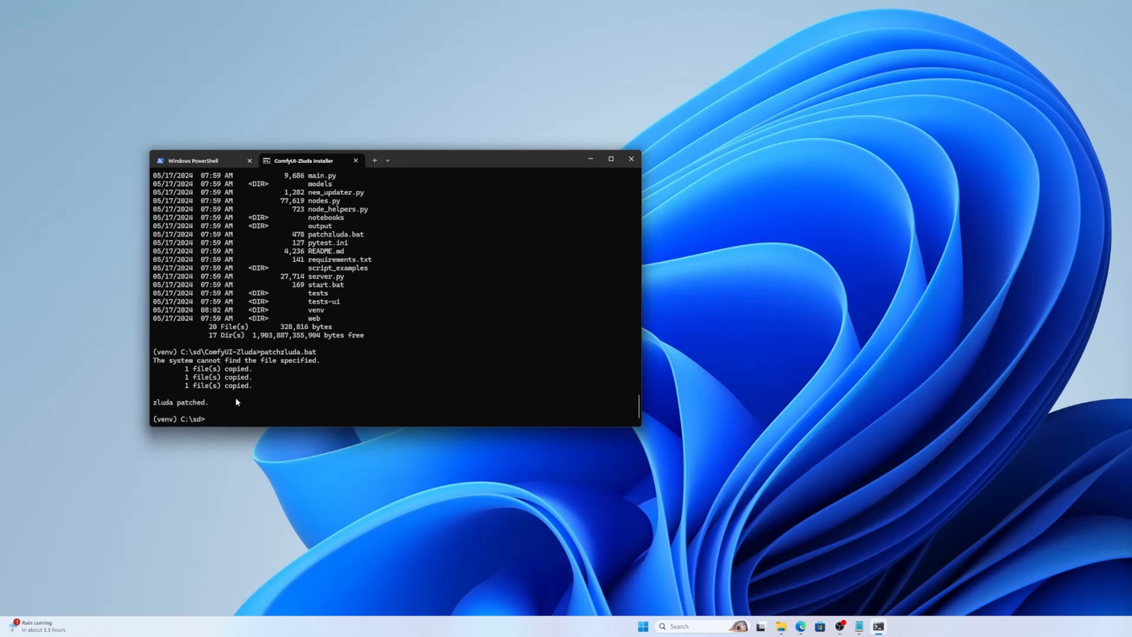
click(801, 626)
Paste start.bat with --listen, move into ComfyUI-Zluda and launch the ComfyUI server.
click(190, 404)
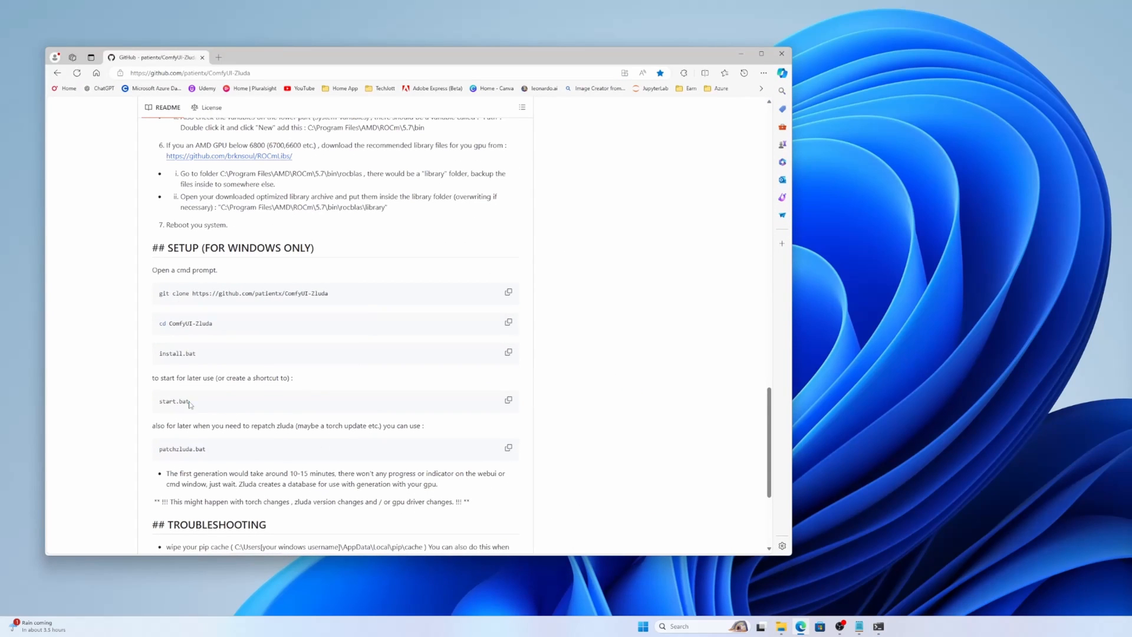
double_click(177, 402)
click(740, 54)
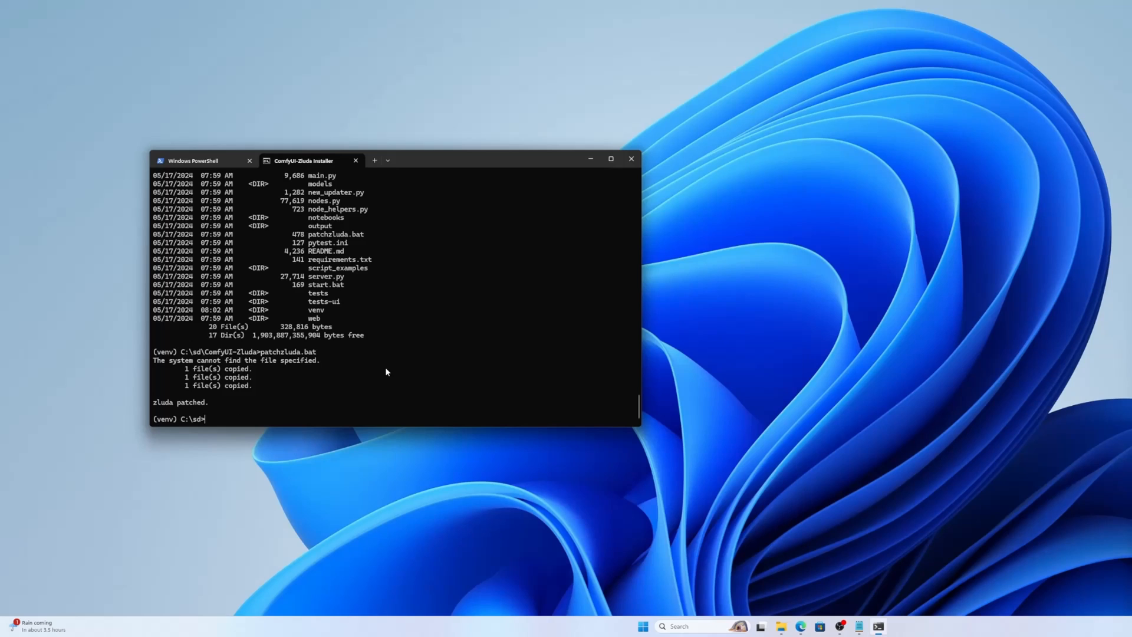
right_click(385, 367)
text(--)
text(use-zlu)
text(da)
key(BackSpace)
key(BackSpace)
key(BackSpace)
key(BackSpace)
key(BackSpace)
key(BackSpace)
text(listen)
key(Return)
key(Return)
text(cd ComfyUI-Zluda)
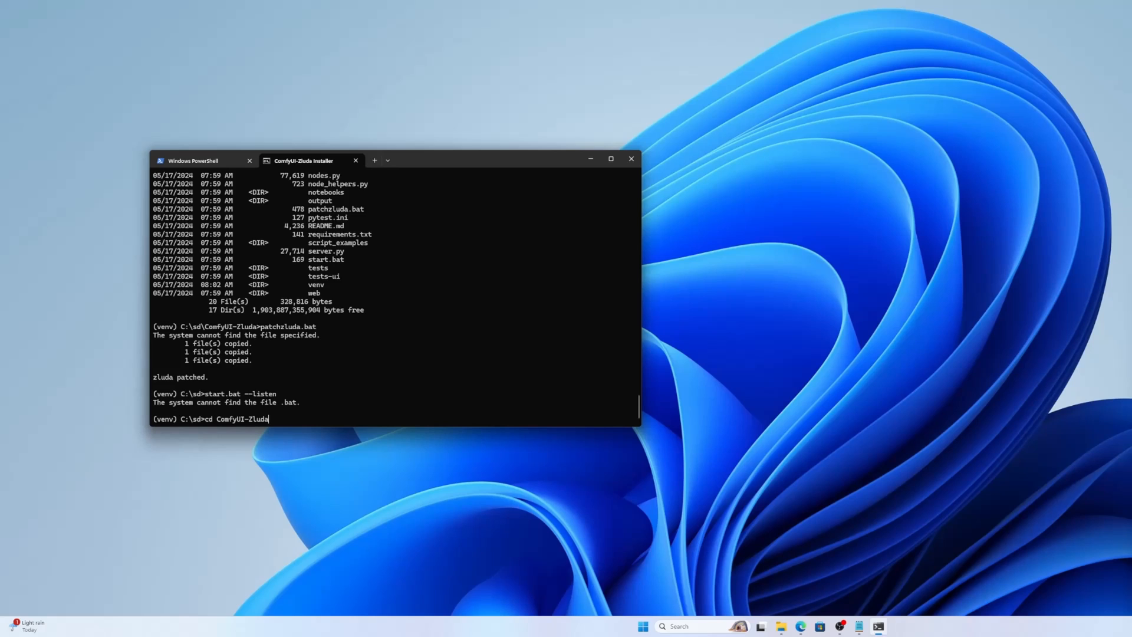
key(Return)
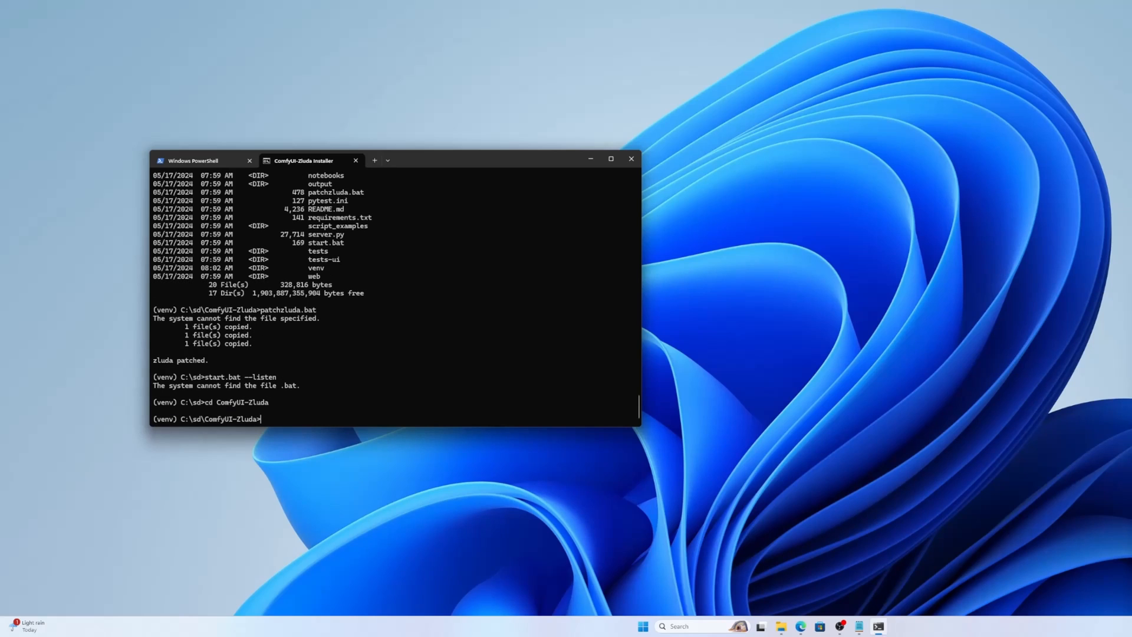
text(start.bat --listen)
key(Return)
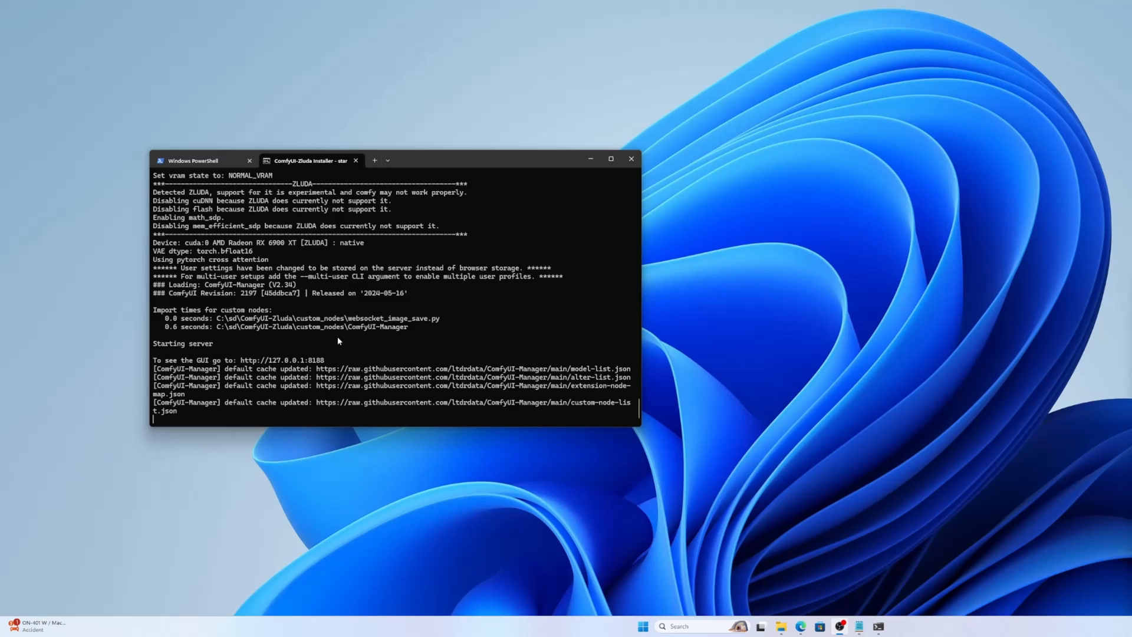
scroll(337, 336, up, 3)
ctrl+click(309, 360)
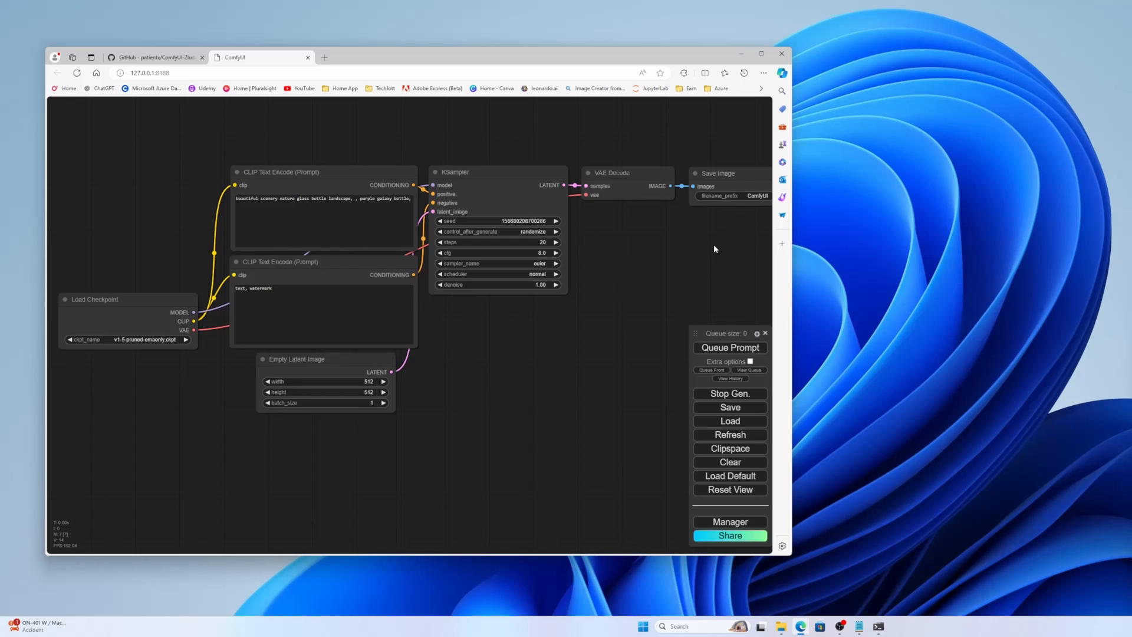
Move the ComfyUI browser window toward the upper left of the desktop.
drag(566, 64, 527, 23)
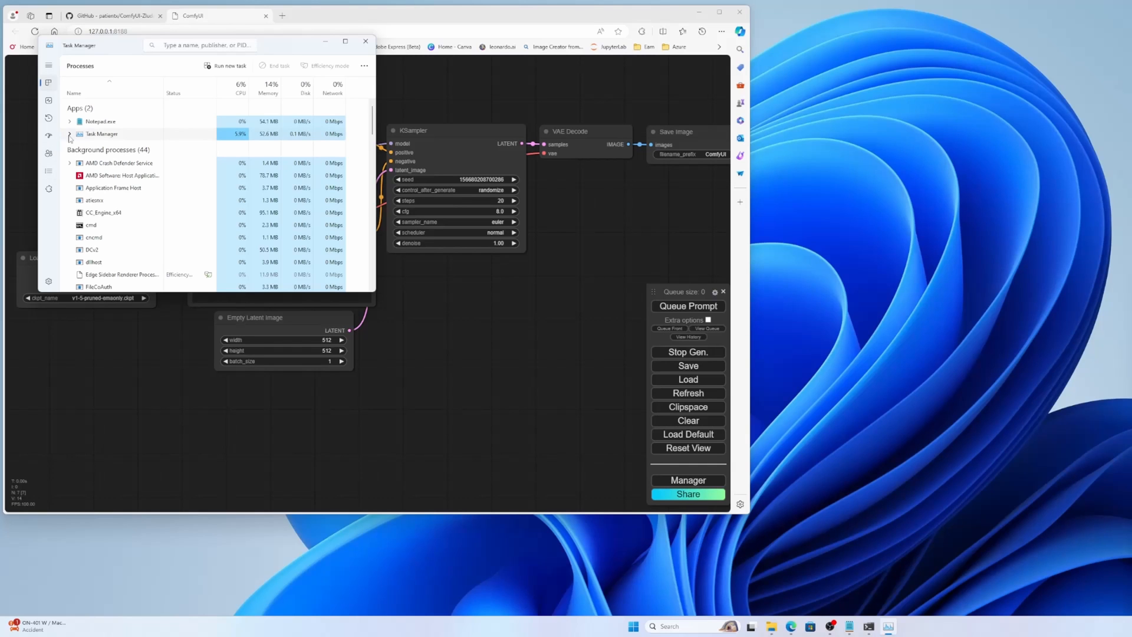
Show GPU 0 (Radeon RX 6900 XT) on the Performance page and place Task Manager beside the browser.
click(71, 135)
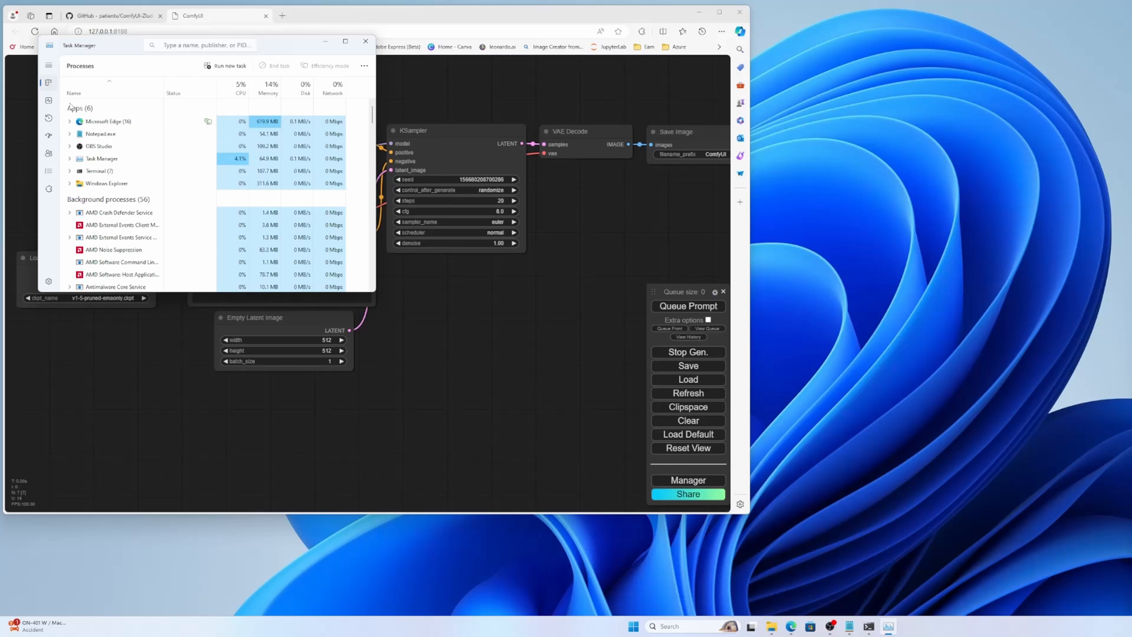
click(51, 102)
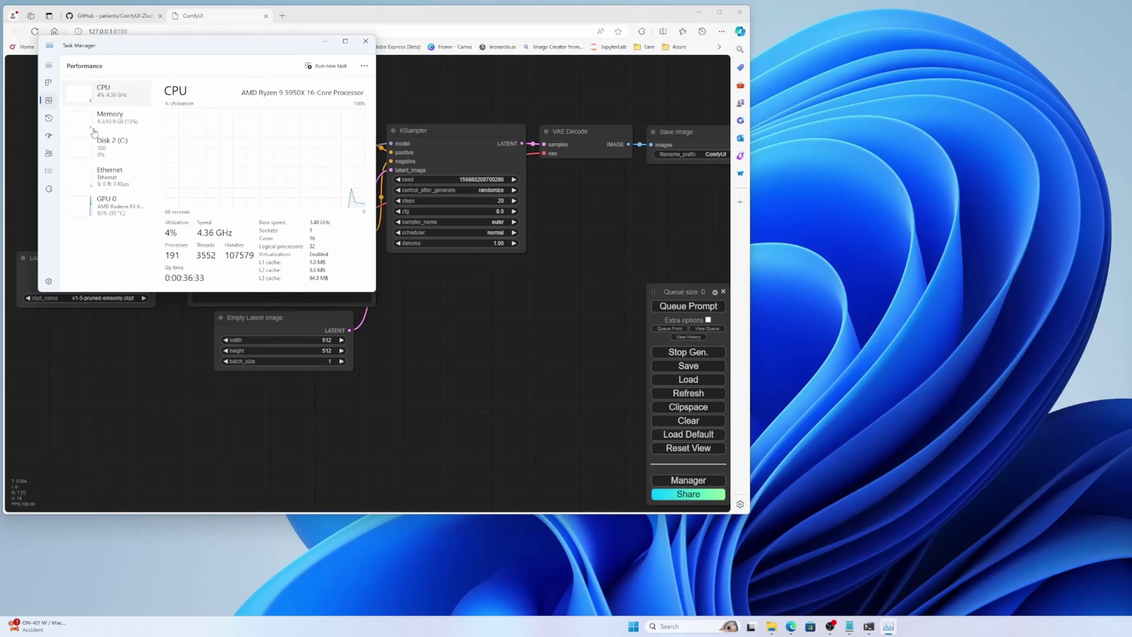
click(110, 204)
drag(307, 48, 1031, 73)
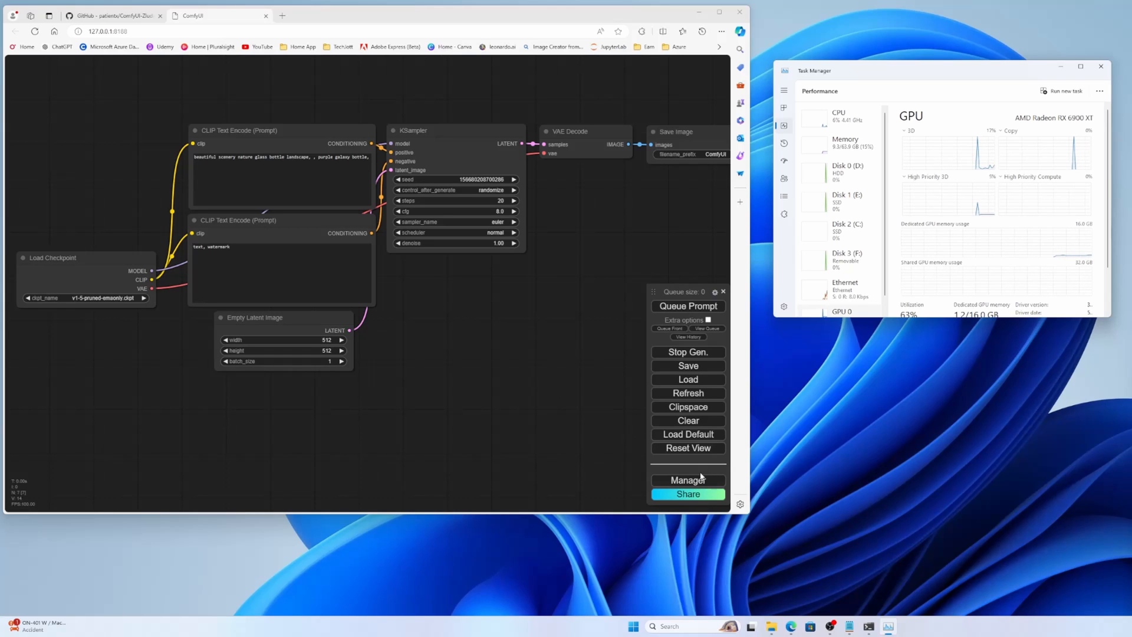
Filter the Manager's Install Models catalogue to 'sdxl' entries.
click(696, 485)
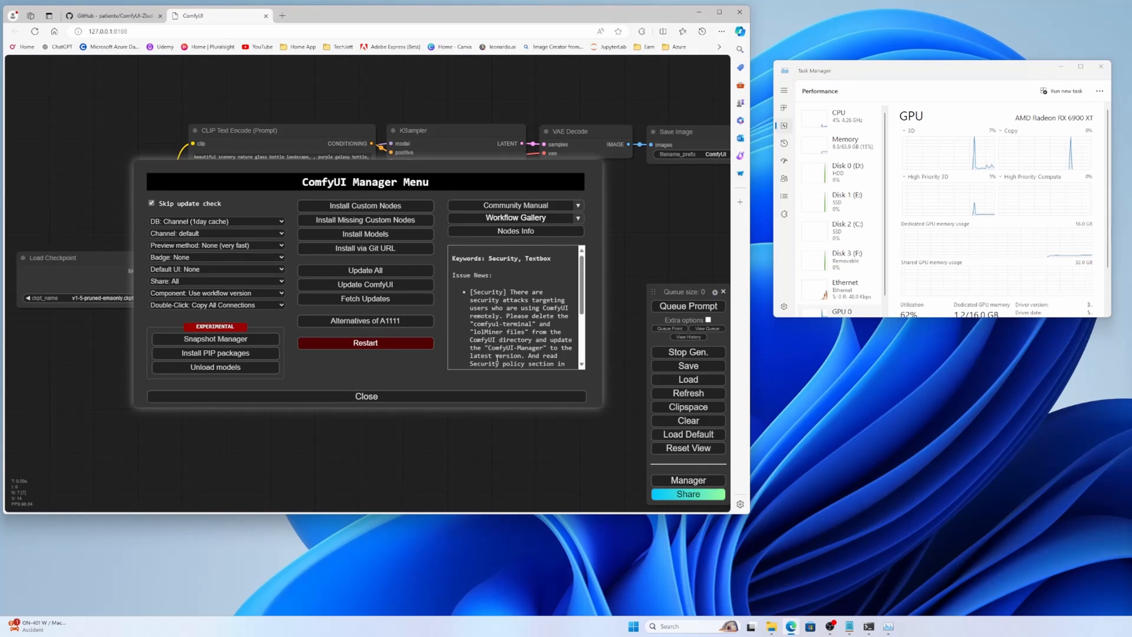
click(382, 237)
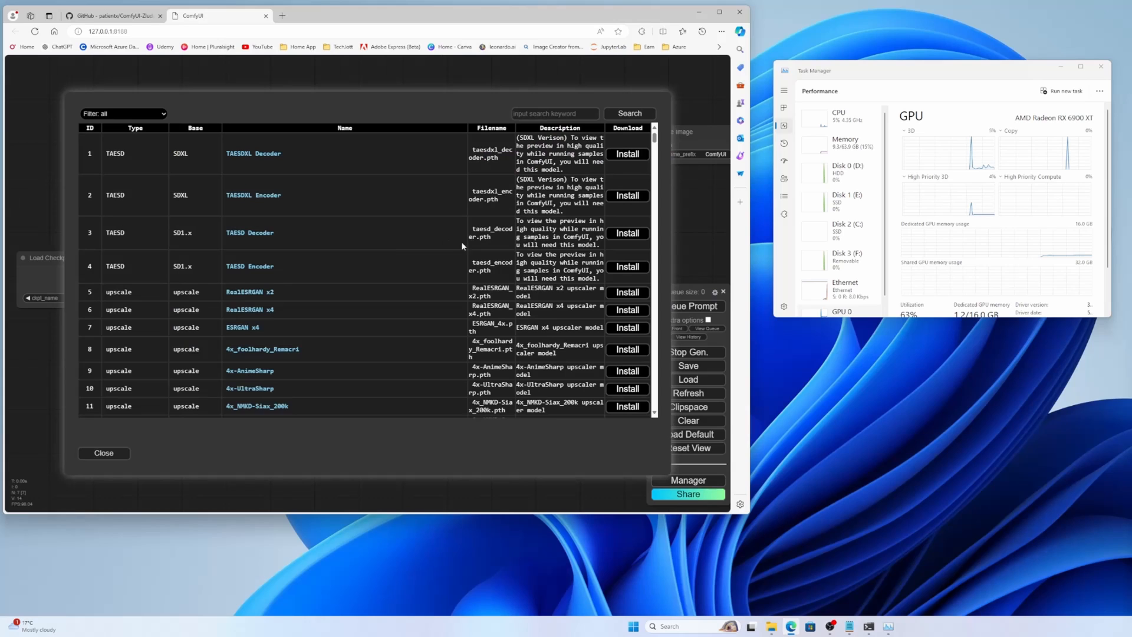
click(542, 113)
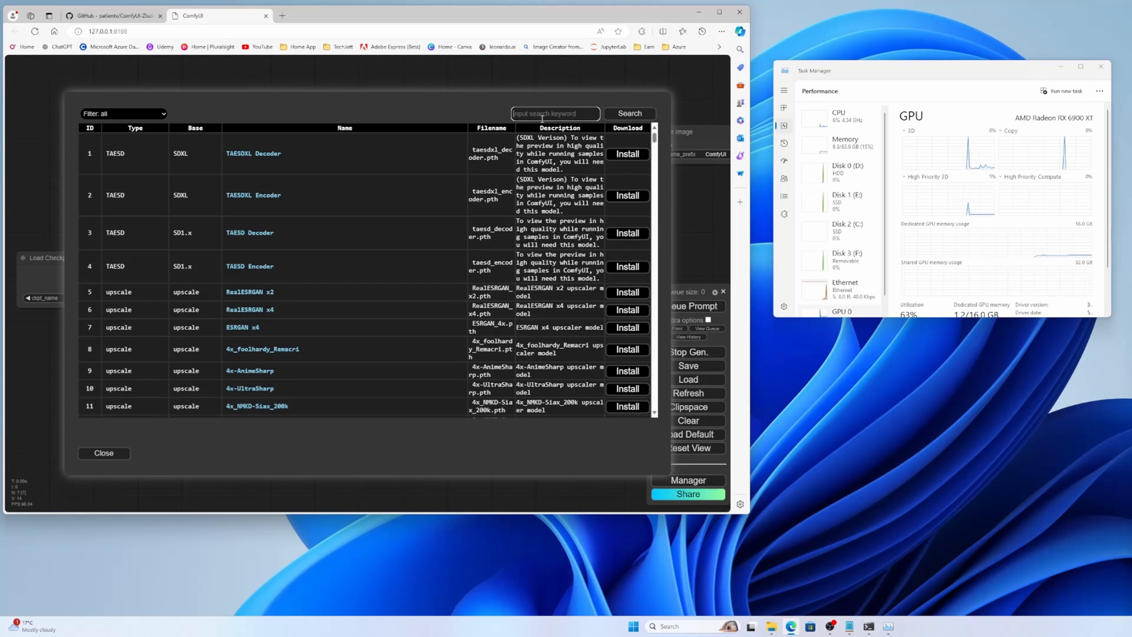
text(sdxl)
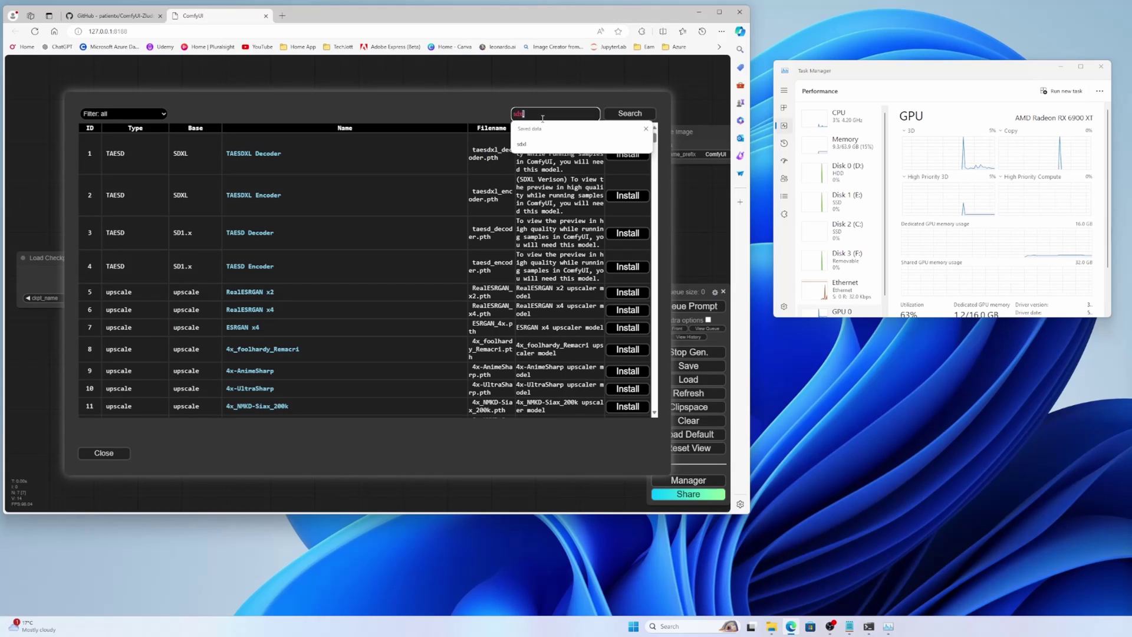
click(543, 116)
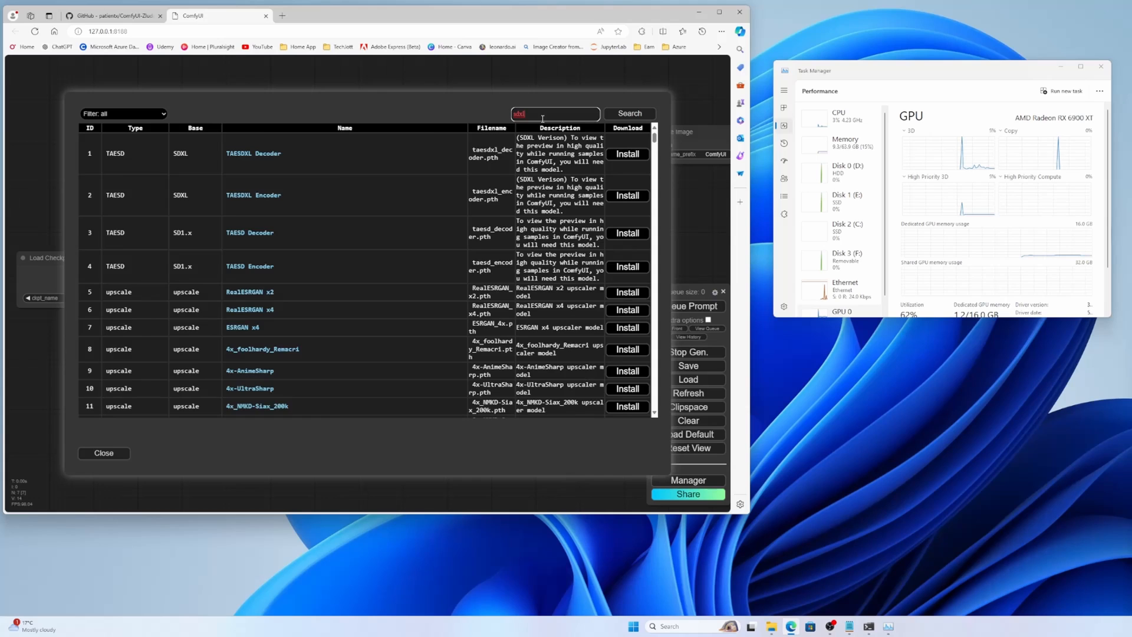
key(Return)
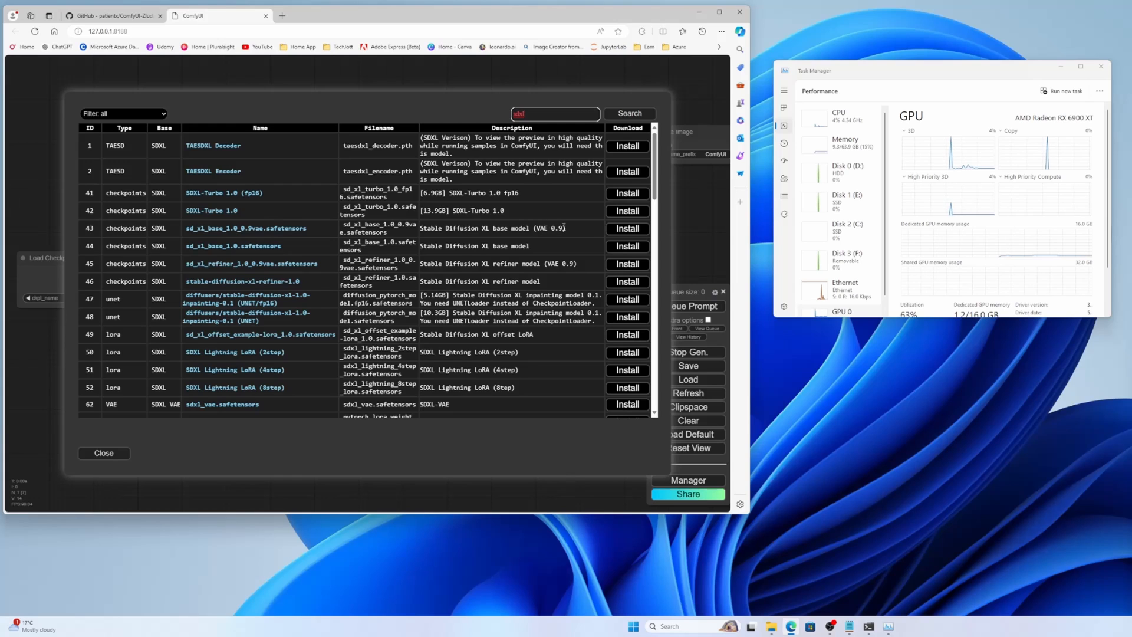
Install sd_xl_base_1.0_0.9vae.safetensors and watch its download in the terminal.
click(622, 229)
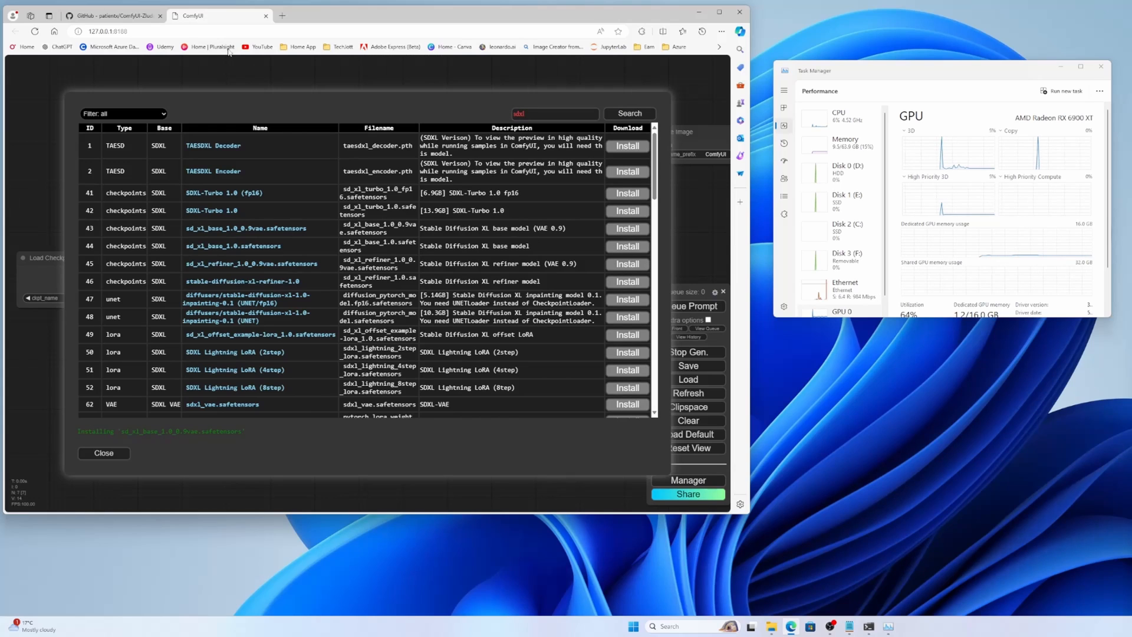
click(869, 627)
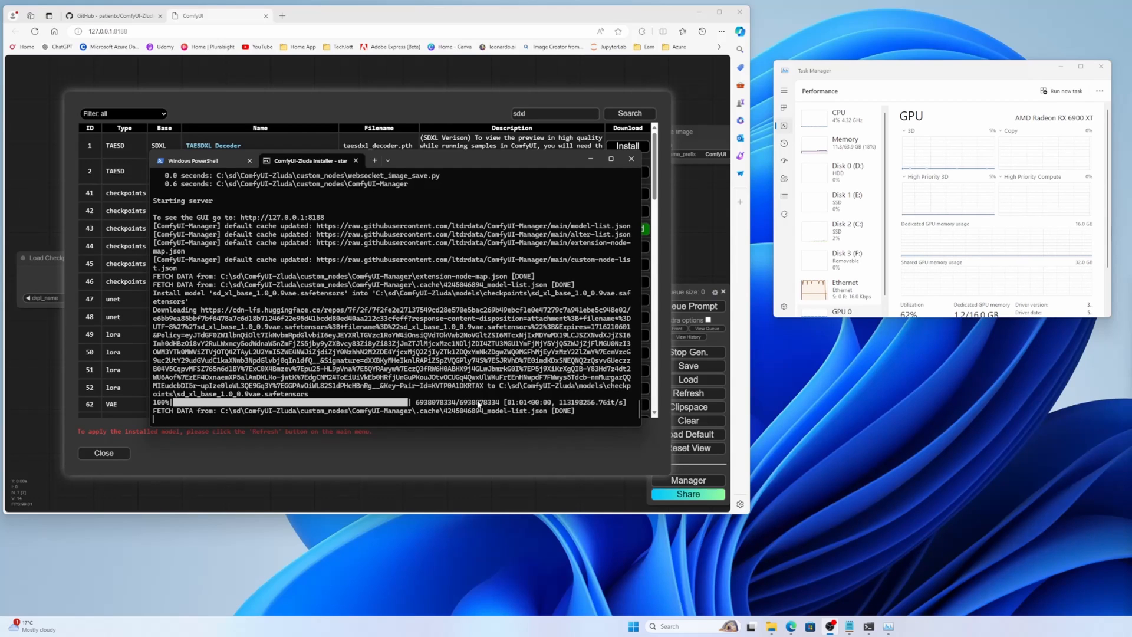
Close the Manager, refresh, and set Load Checkpoint to sd_xl_base_1.0_0.9vae.
click(104, 453)
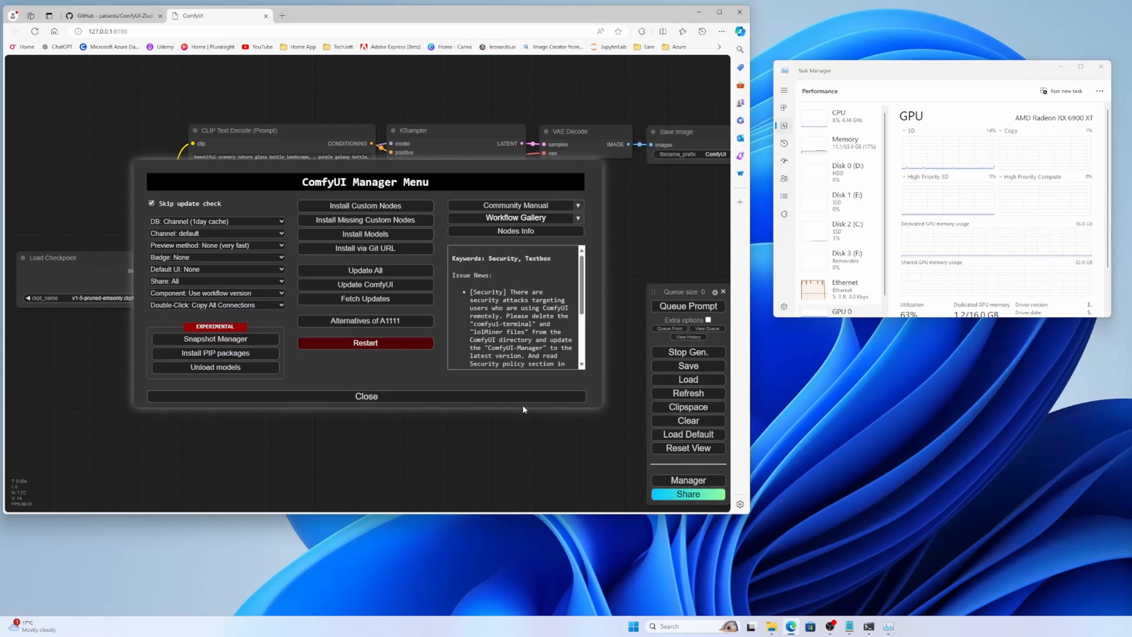
click(495, 396)
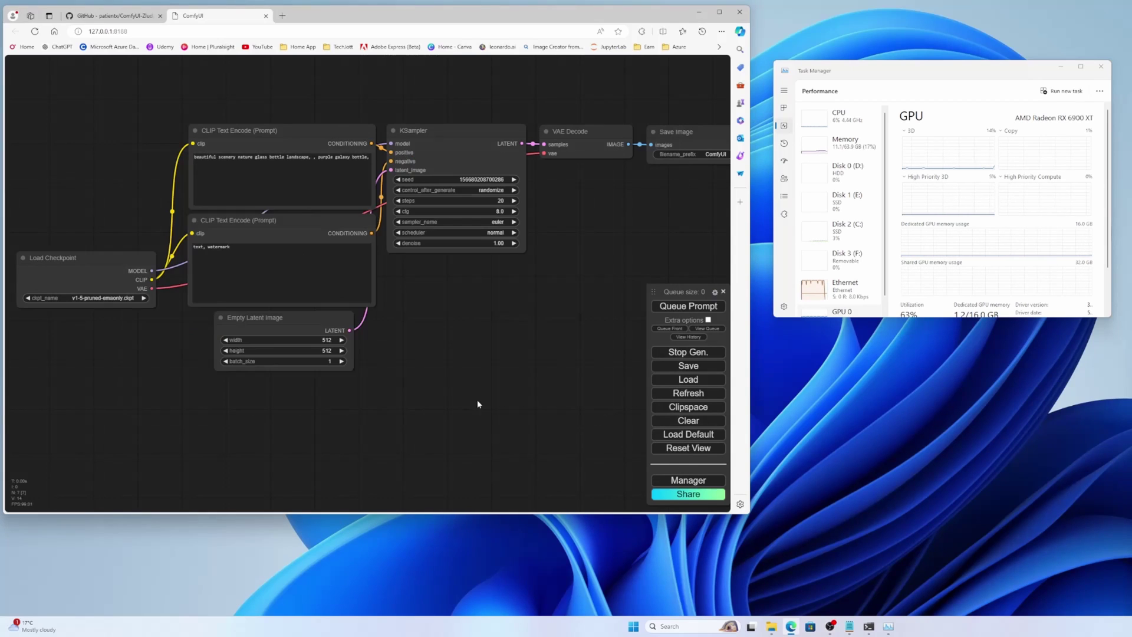
click(693, 396)
click(80, 297)
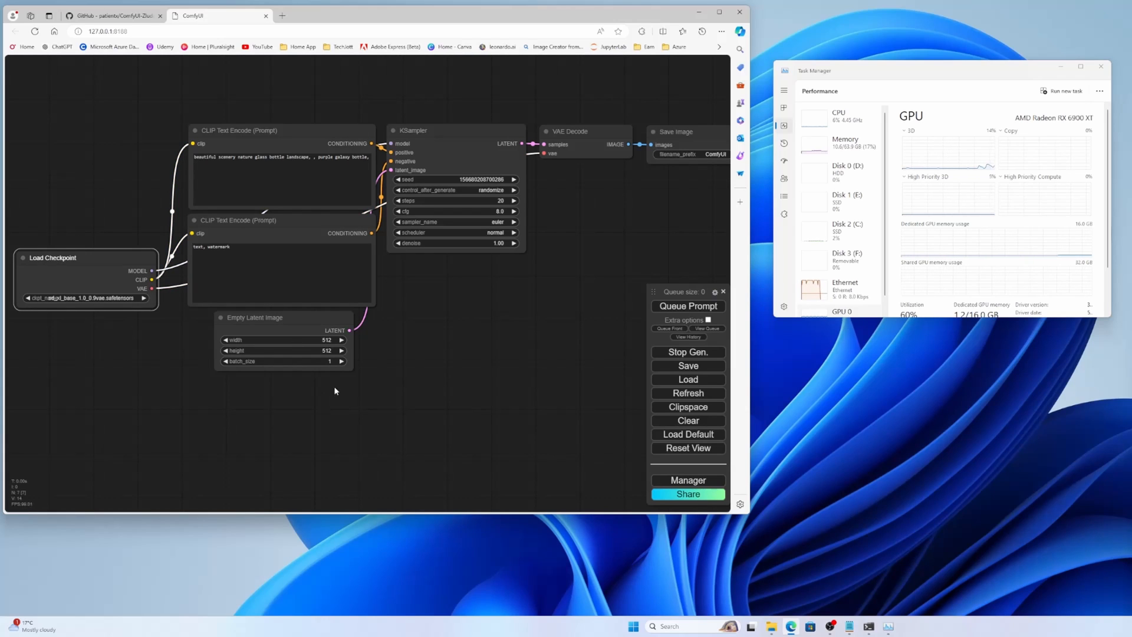
Clear the positive prompt for the new photorealistic fall lakeside village text.
click(333, 181)
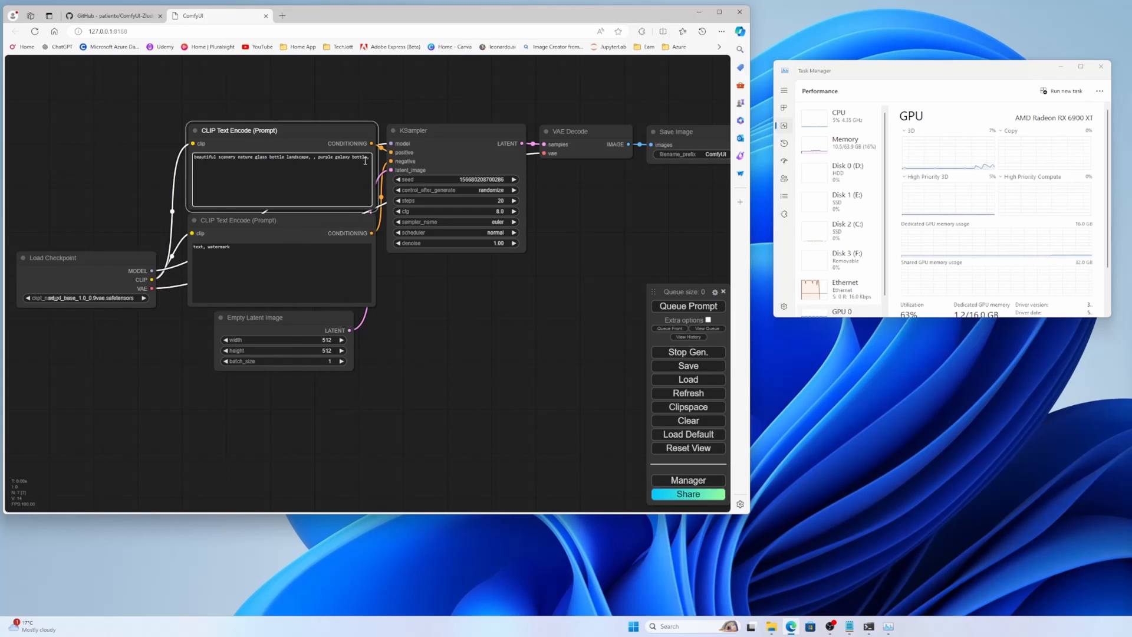
drag(371, 158, 236, 168)
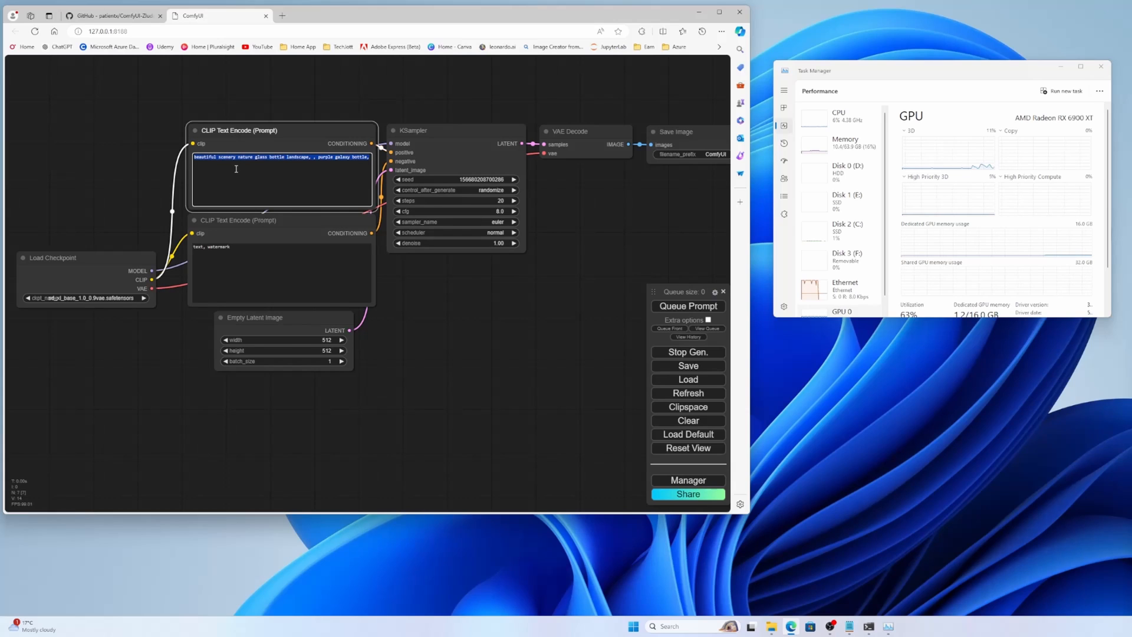
key(BackSpace)
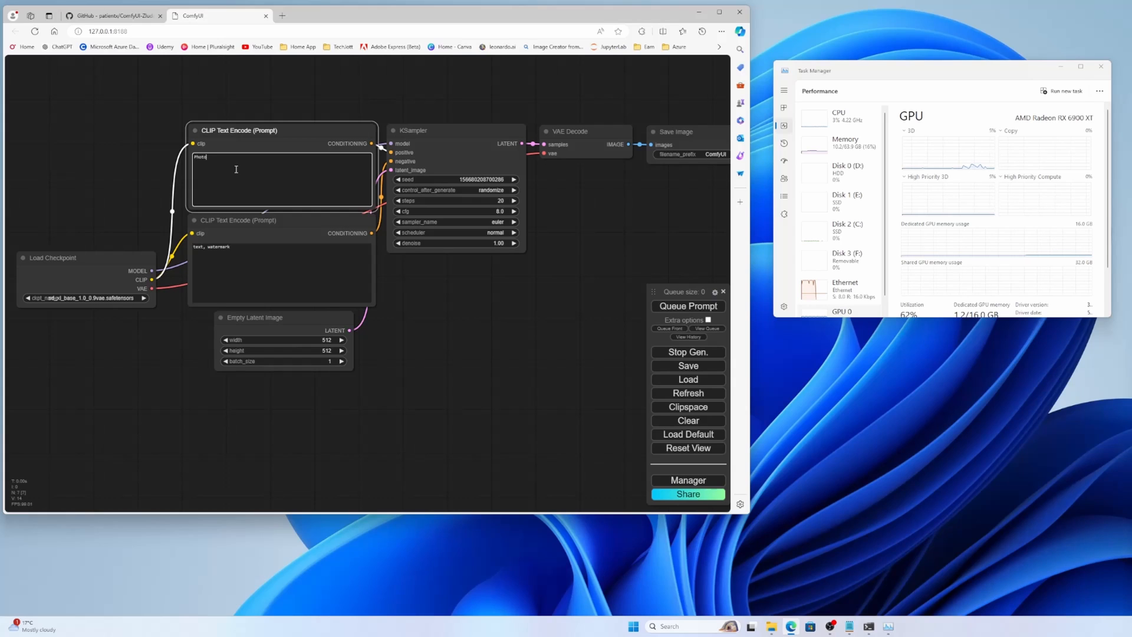
text(Photorealistic village surrounding with mountains and clouds and a beautiful lake, full colo)
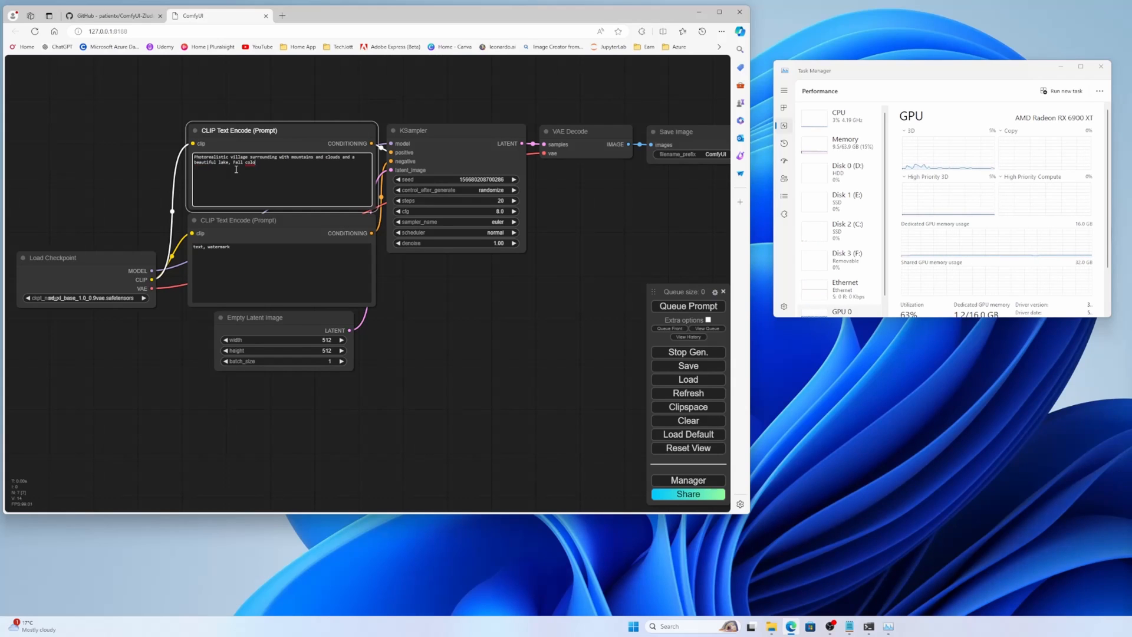
text(rs)
Queue the prompt and follow the first SDXL generation in the terminal until it finishes.
click(664, 308)
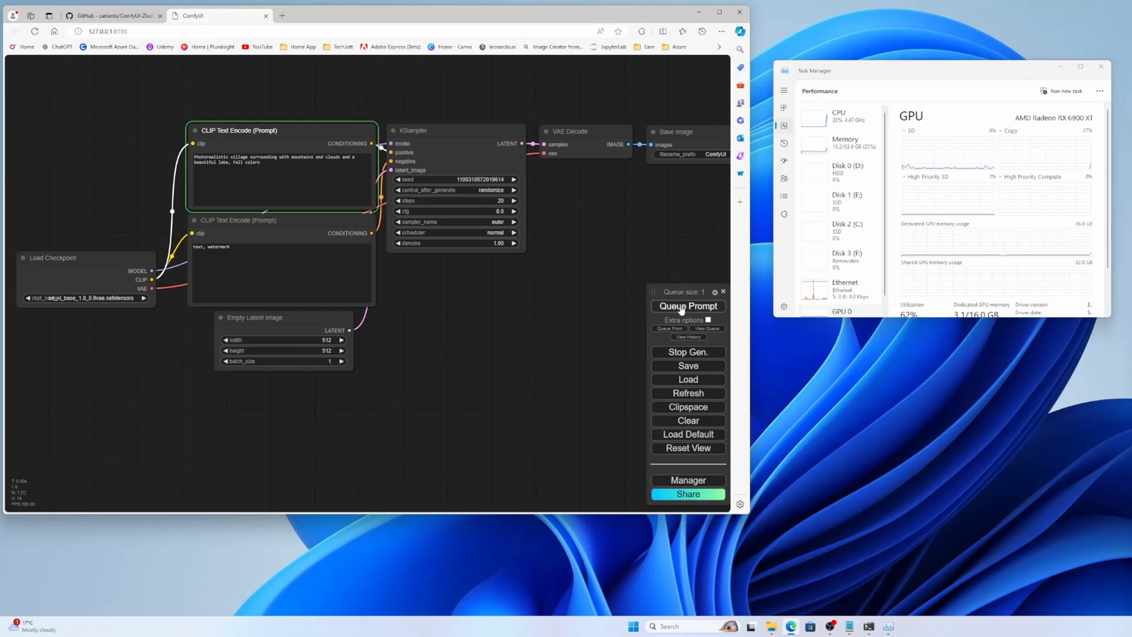
mouse_move(591, 315)
mouse_down()
mouse_move(465, 321)
mouse_move(468, 312)
mouse_move(536, 314)
mouse_up()
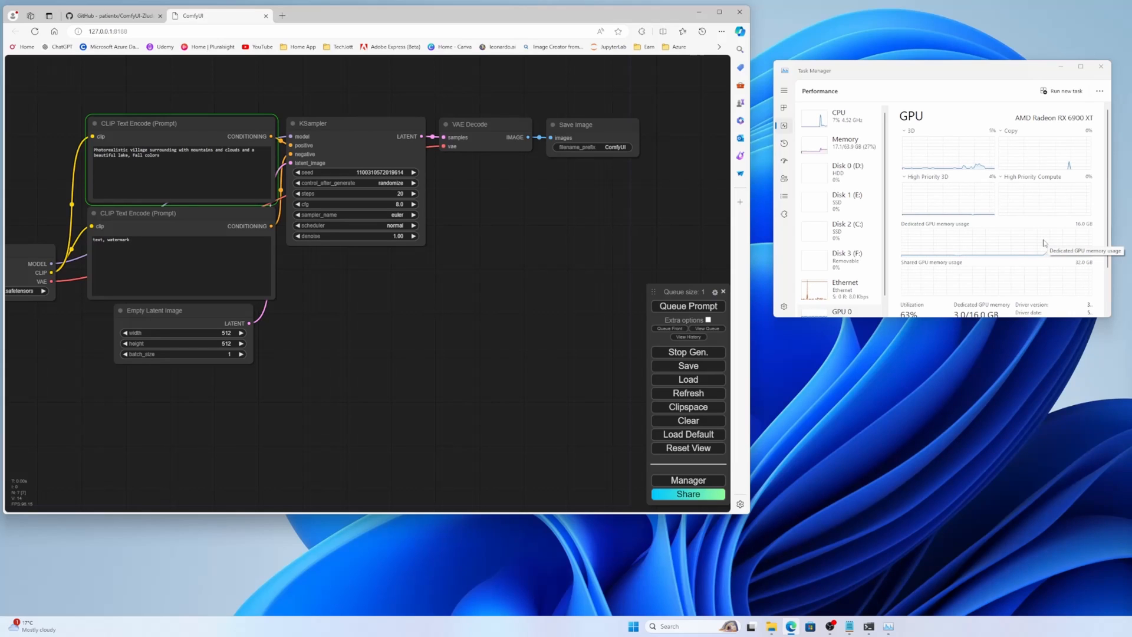
click(868, 626)
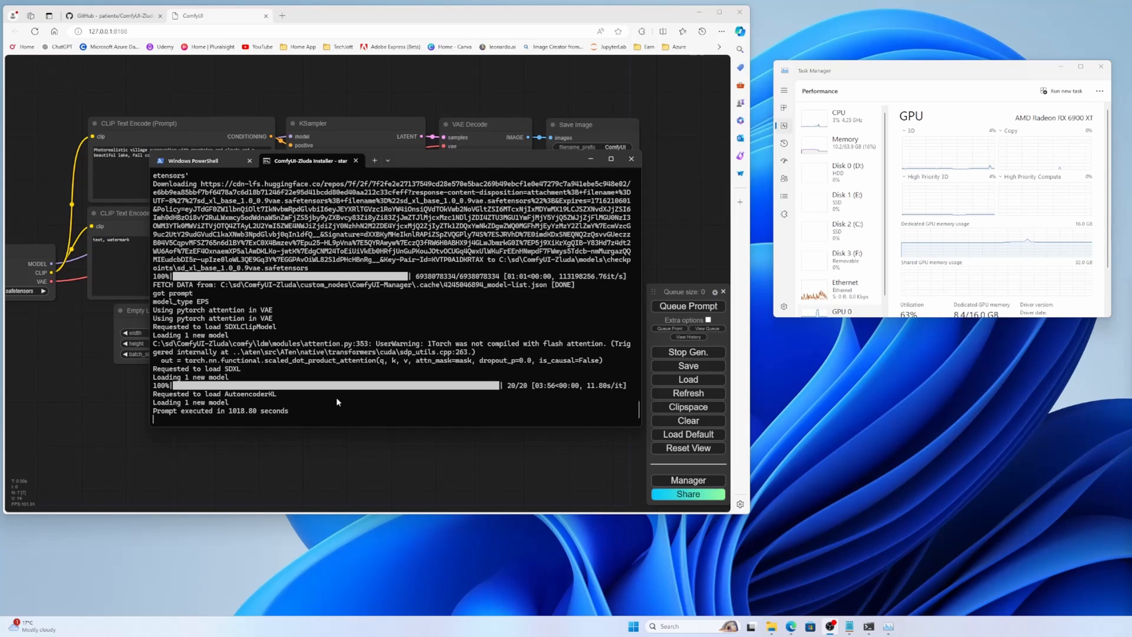
Zoom into the Save Image preview, then move Save Image below VAE Decode.
click(354, 75)
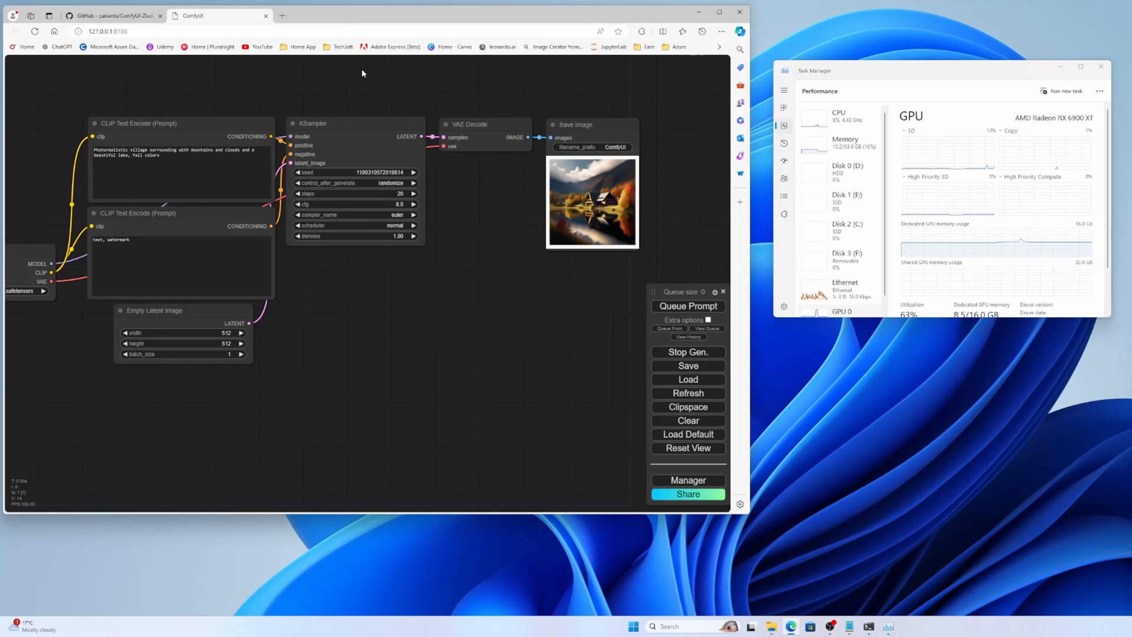
drag(510, 266, 499, 277)
click(573, 229)
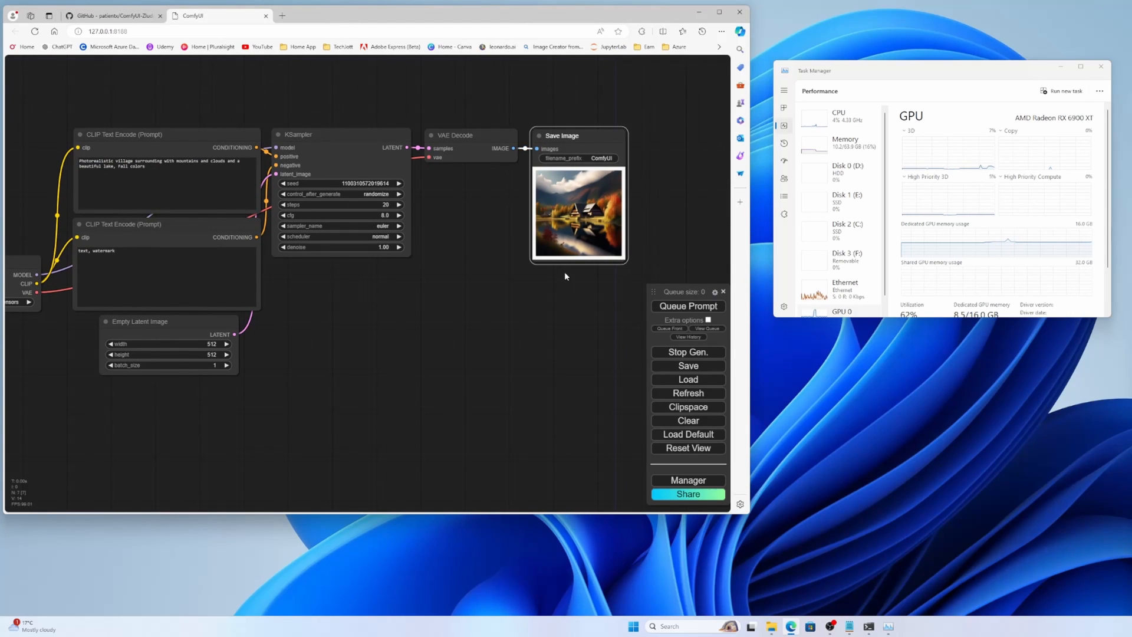
scroll(565, 271, up, 2)
scroll(569, 282, up, 2)
drag(565, 284, 475, 370)
scroll(473, 376, up, 2)
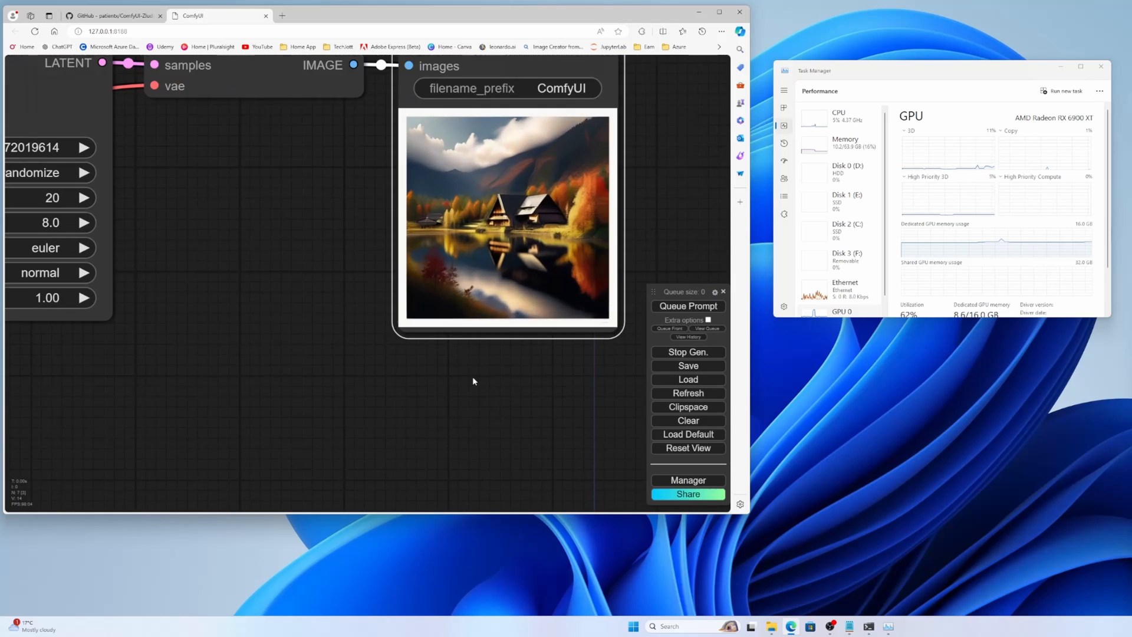
mouse_move(526, 281)
mouse_down()
mouse_move(482, 336)
mouse_move(381, 413)
mouse_up()
scroll(553, 395, down, 3)
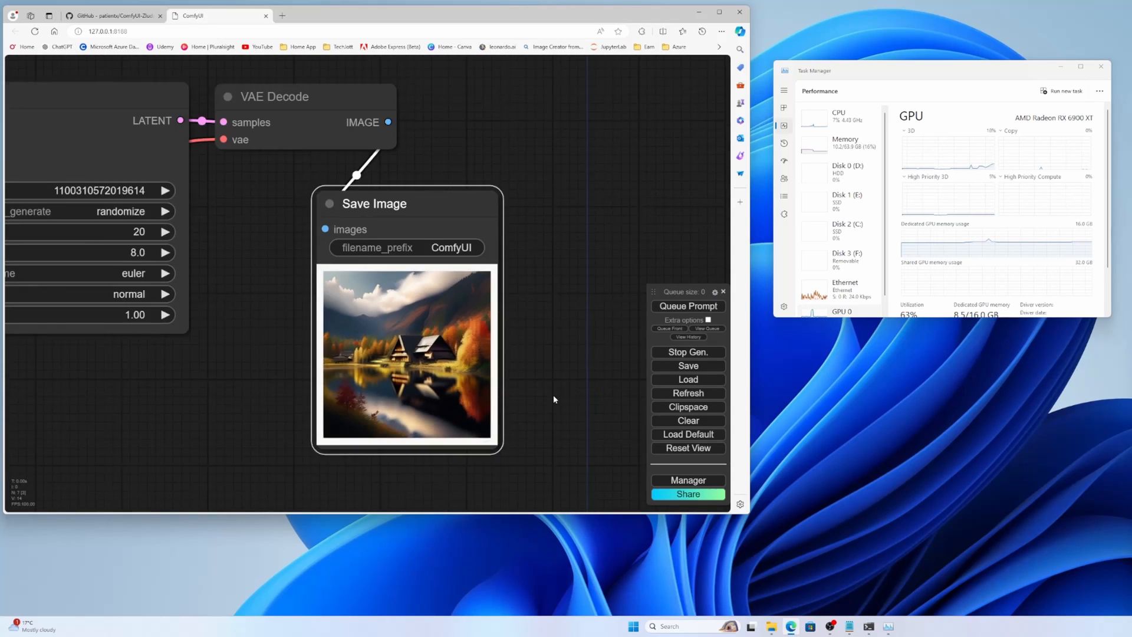
scroll(555, 395, down, 2)
mouse_move(325, 422)
mouse_down()
mouse_move(445, 296)
mouse_move(462, 304)
mouse_move(494, 371)
mouse_up()
scroll(448, 327, down, 1)
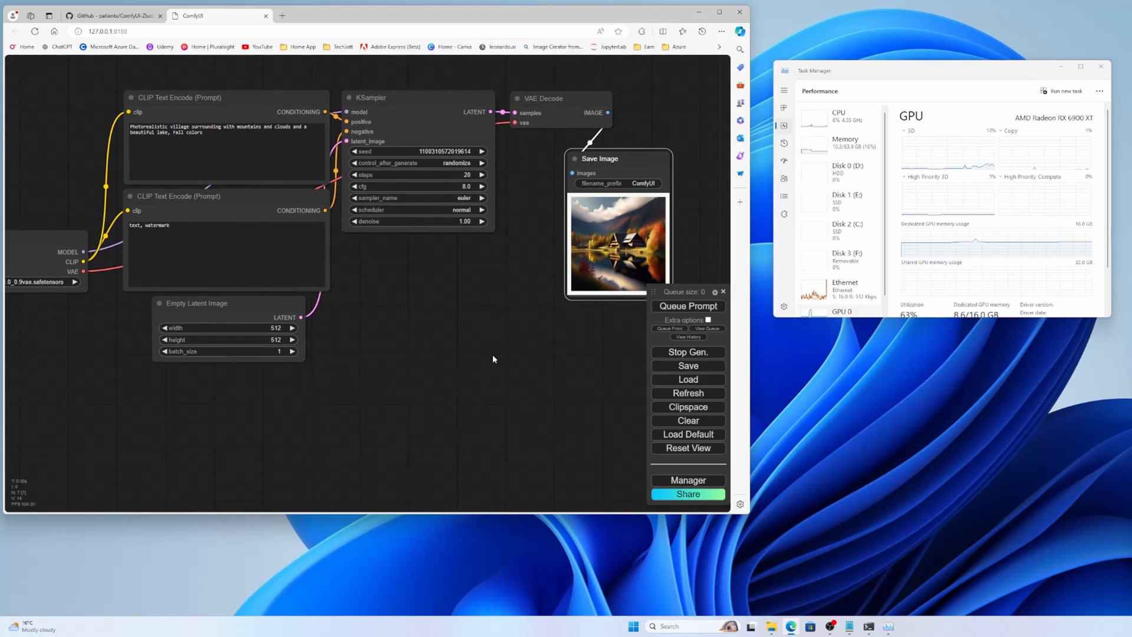
Move the terminal aside, append ', a white boat' to the positive prompt, and queue it.
click(868, 627)
drag(502, 161, 1000, 341)
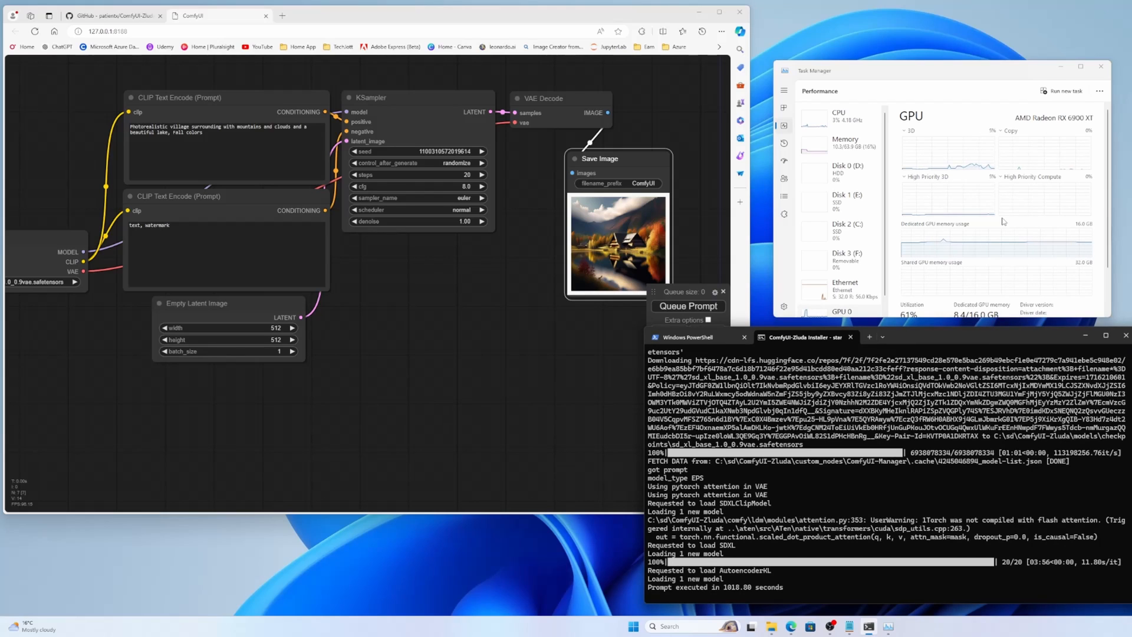
click(227, 140)
text(, a b)
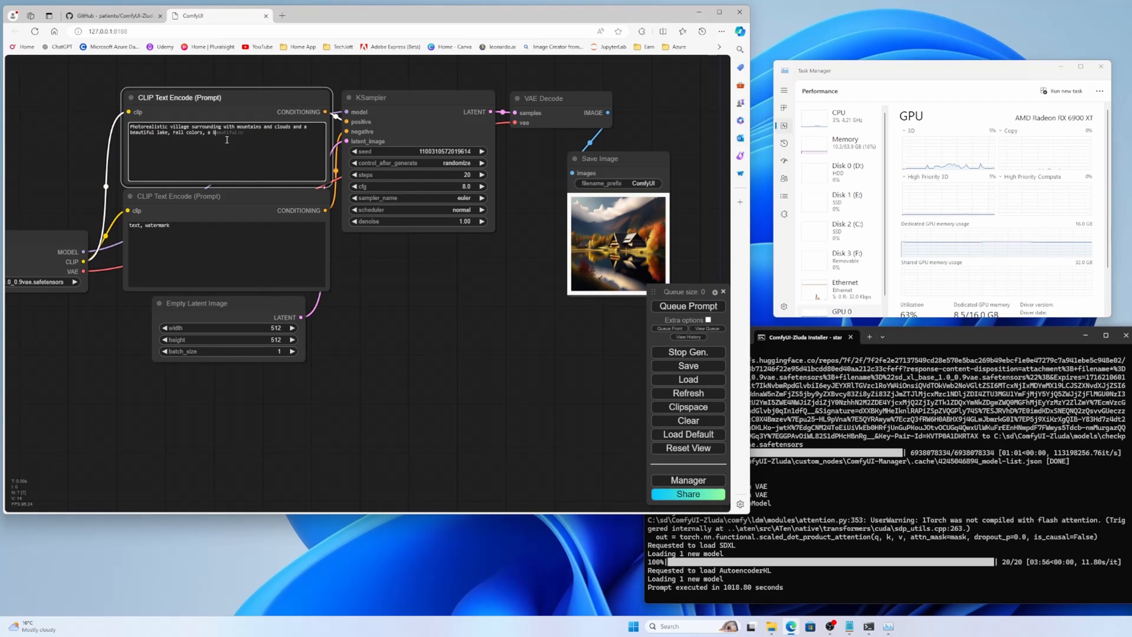
key(BackSpace)
text(whi)
text(te boat)
click(689, 306)
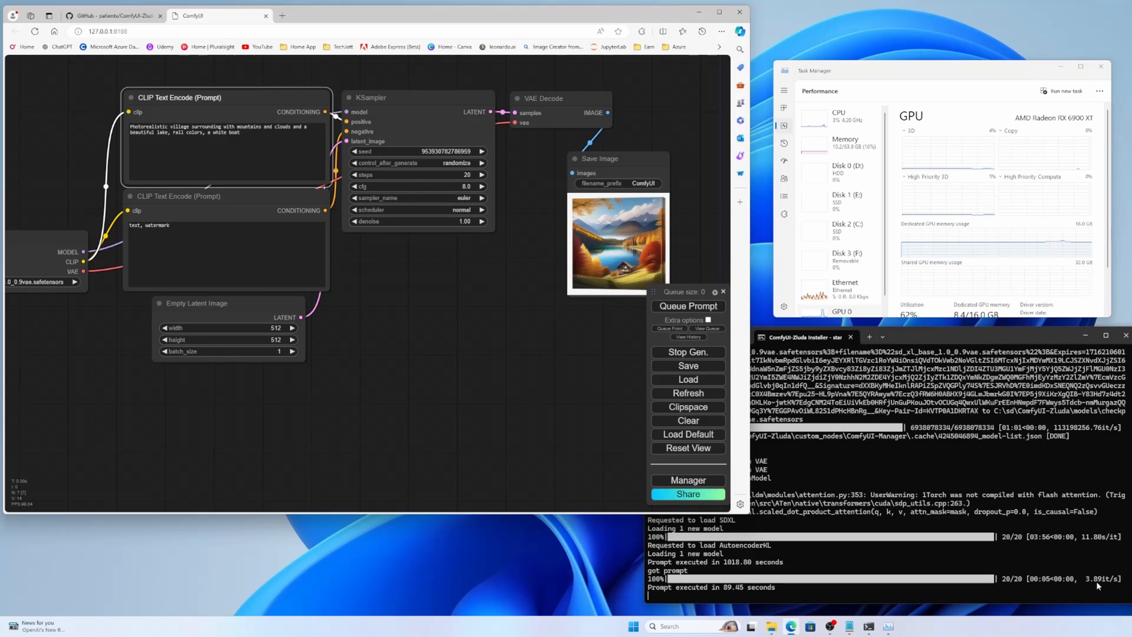
Render once more with the boat, then delete ', a white boat' and render again.
click(690, 306)
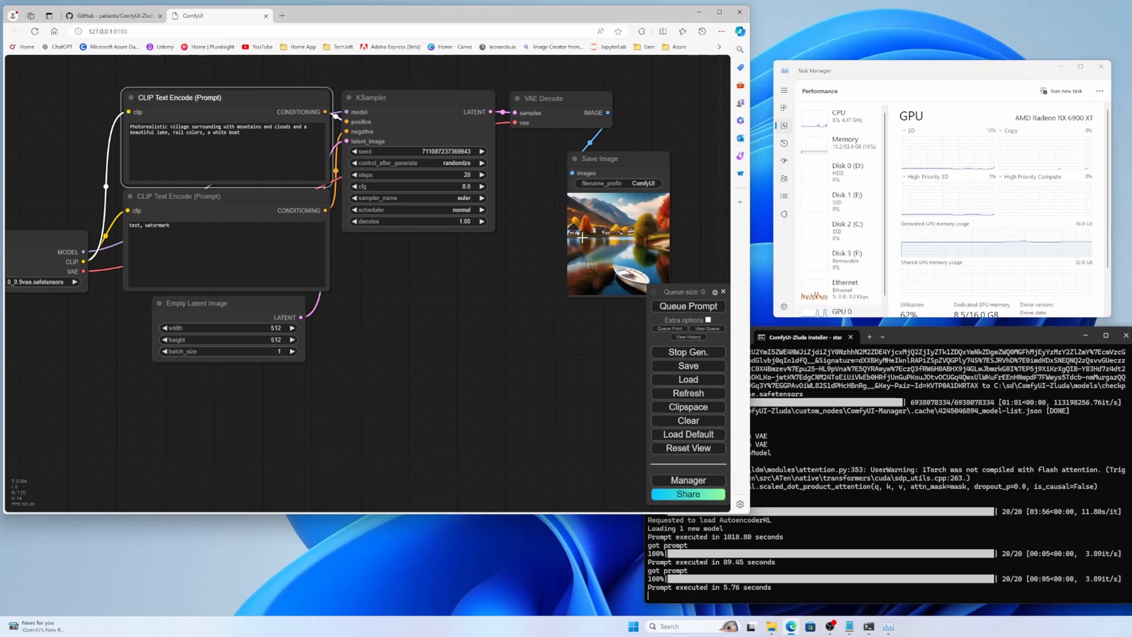
drag(240, 134, 207, 134)
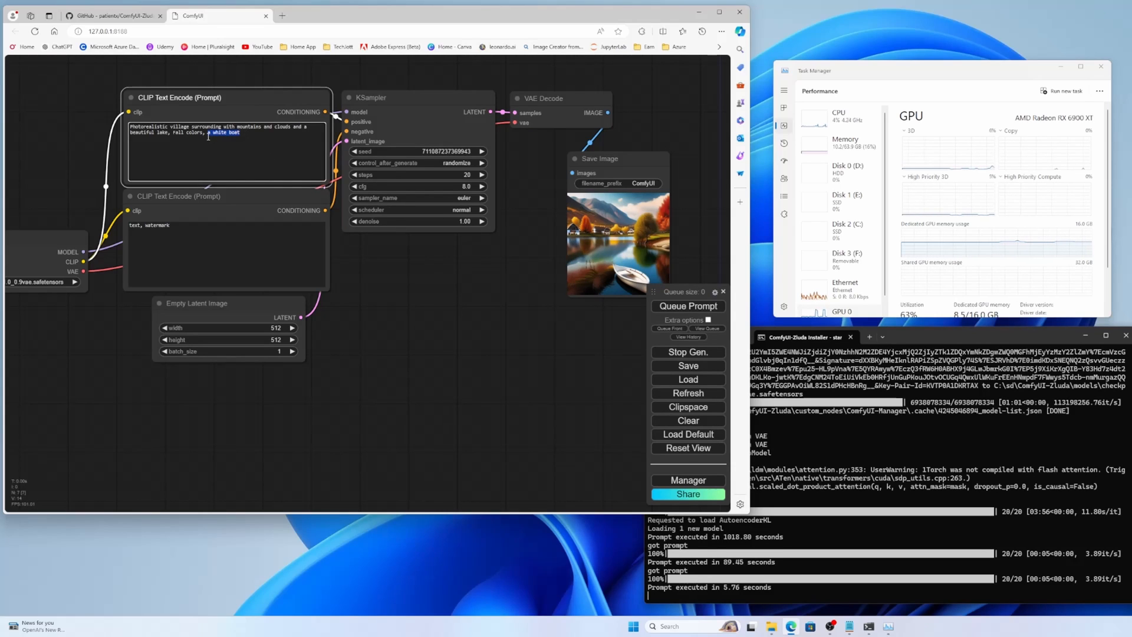
key(BackSpace)
click(688, 306)
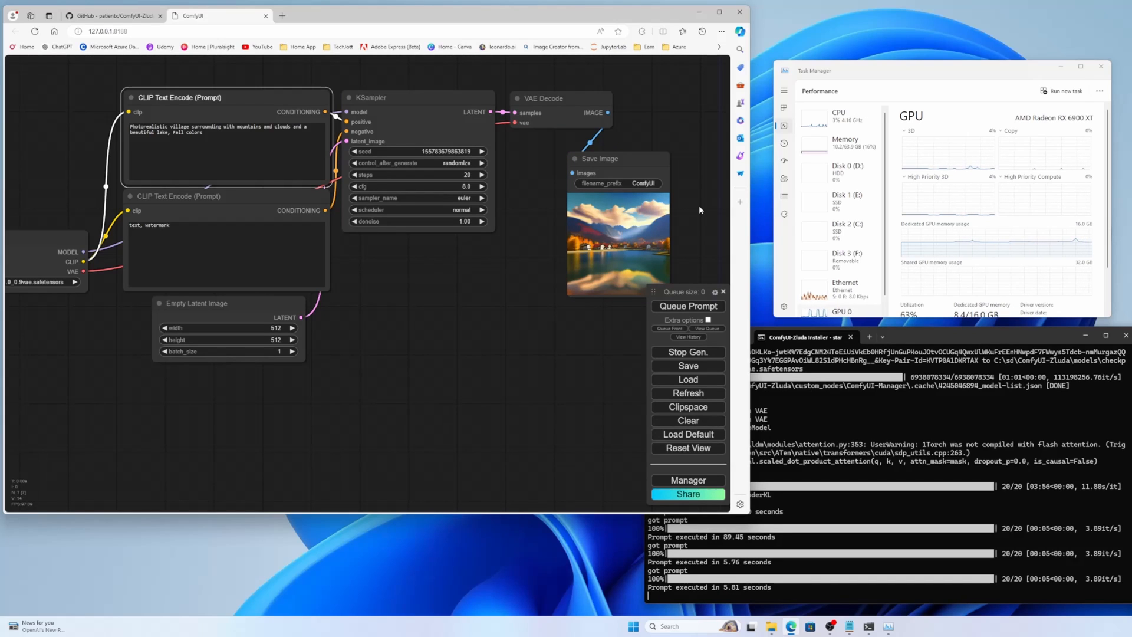
Check the latent width and height are still 512 and queue another square render.
double_click(273, 327)
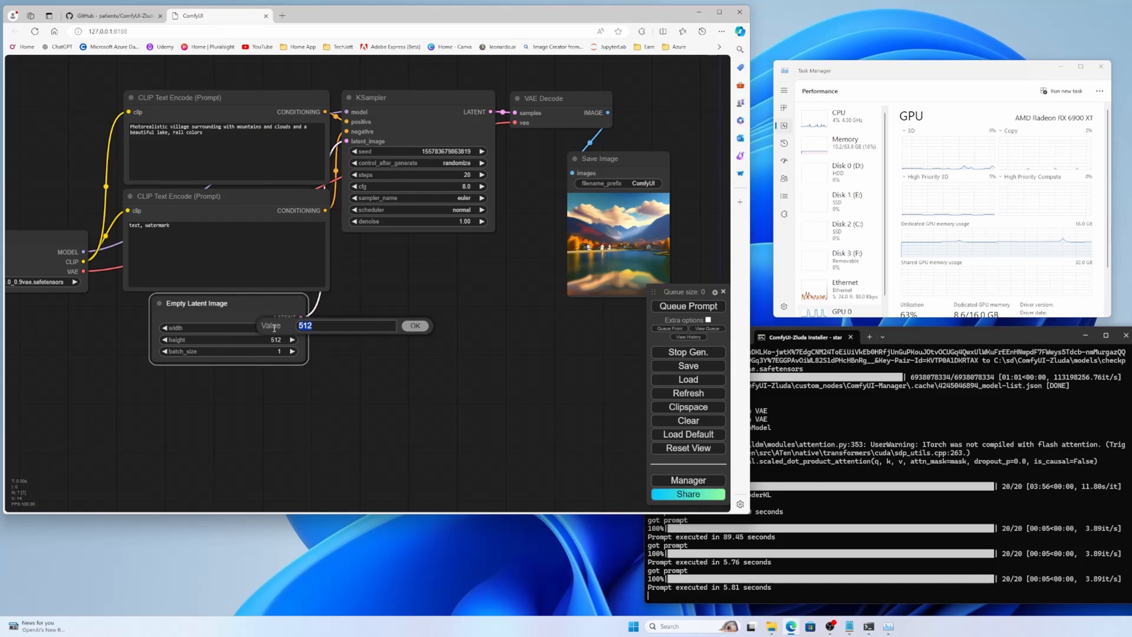
click(415, 326)
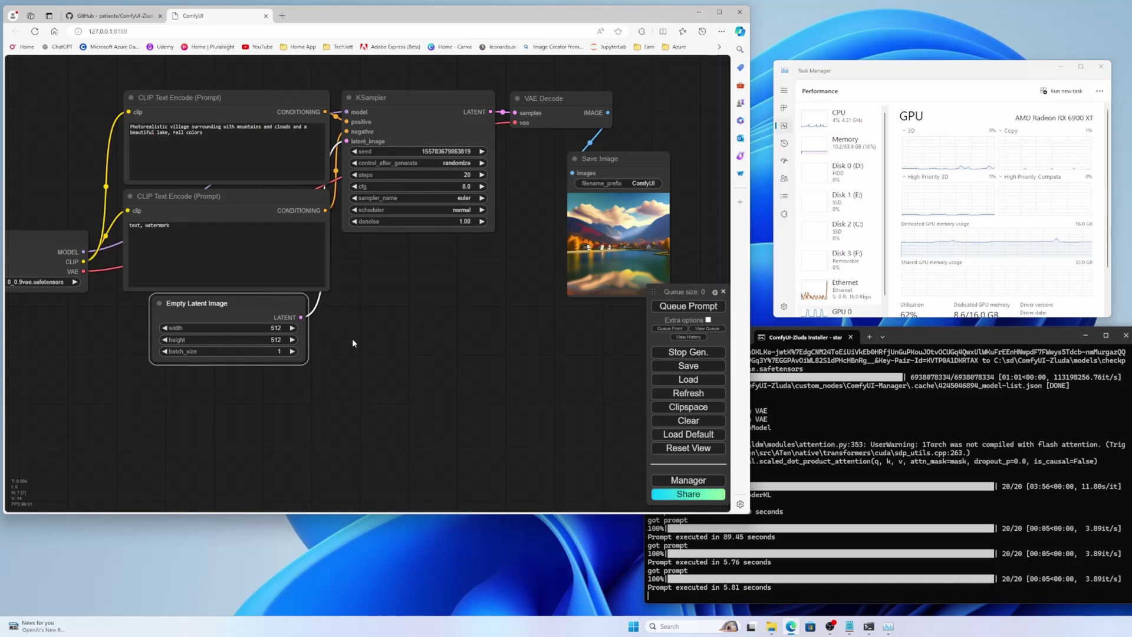
double_click(284, 340)
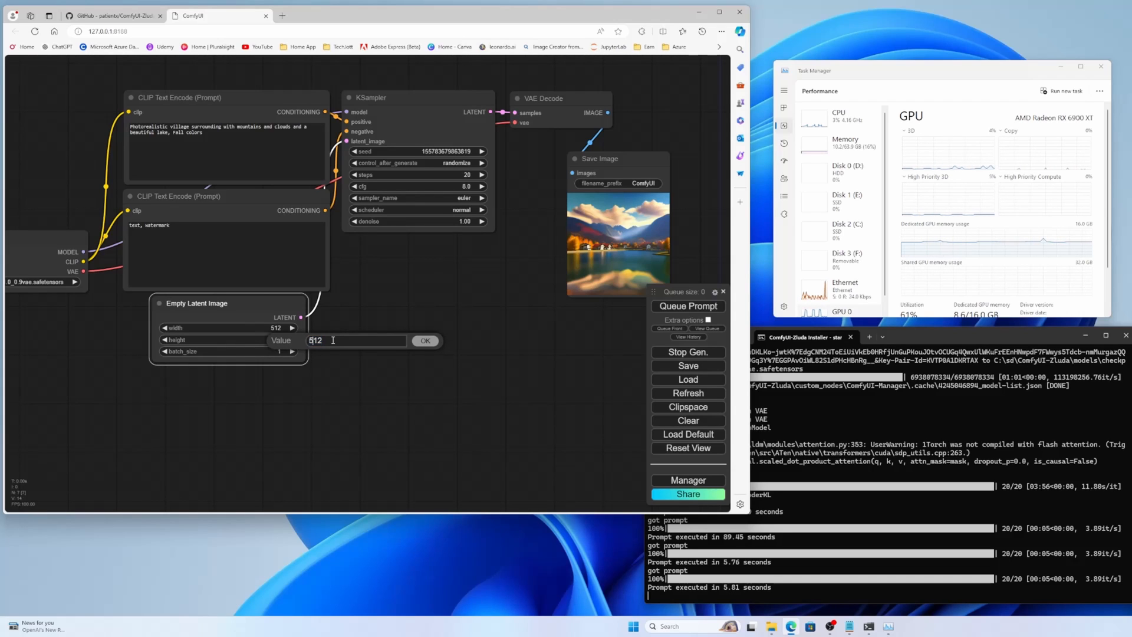
click(426, 340)
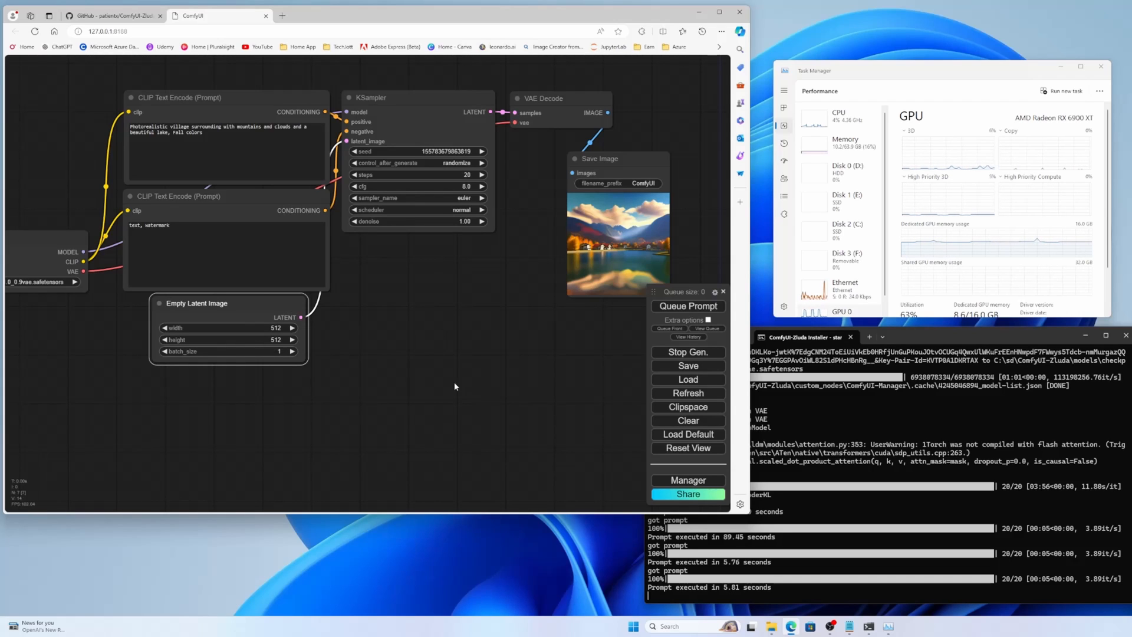
click(688, 306)
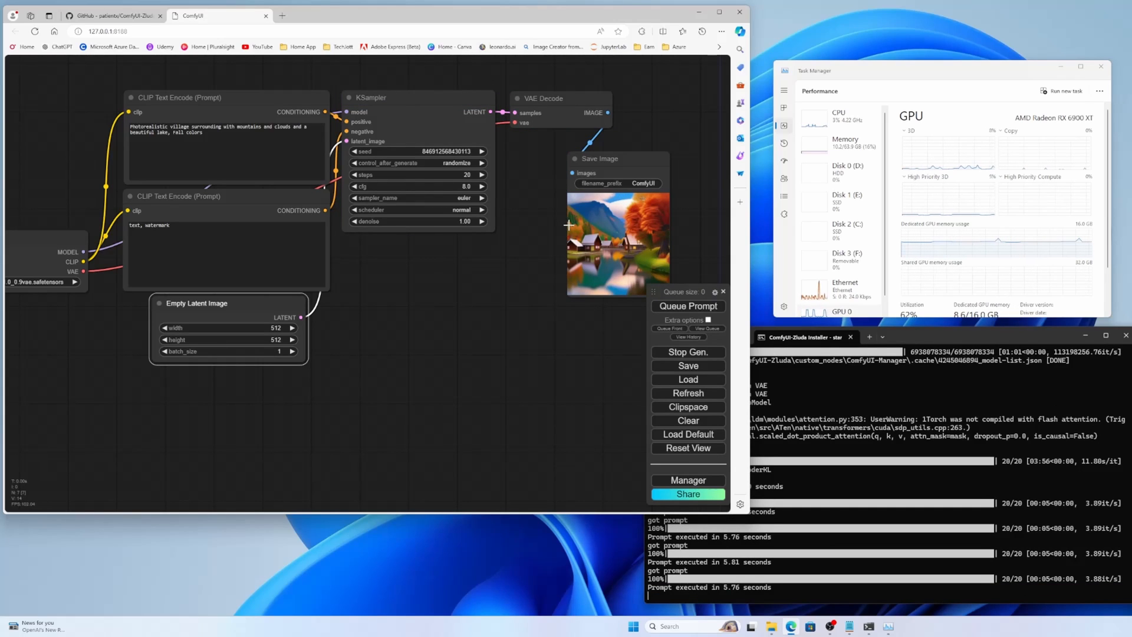
Set Empty Latent Image width to 1024 and start editing the height for 576.
click(276, 328)
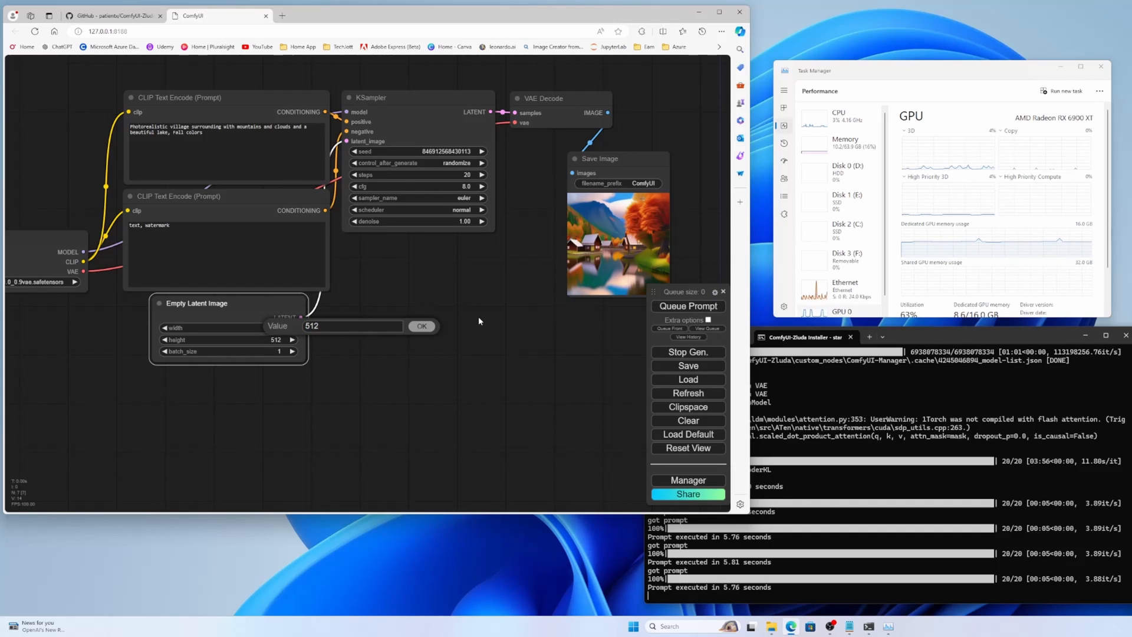
key(BackSpace)
text(1024)
click(421, 330)
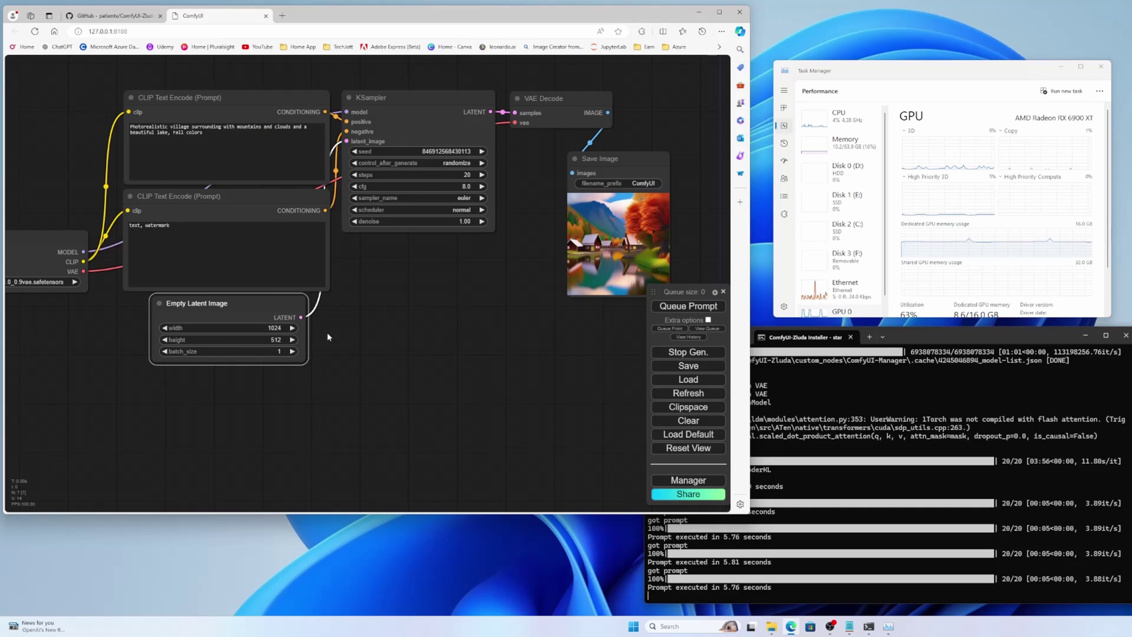
click(280, 339)
text(576)
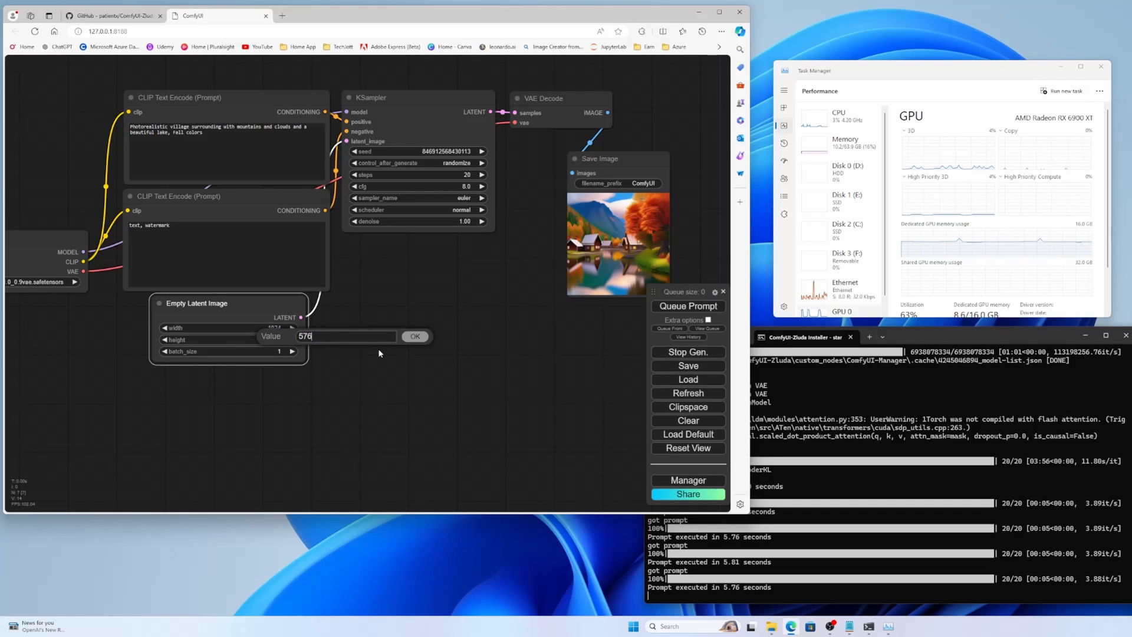
Confirm height 576 and queue the 1024×576 widescreen generation.
click(415, 336)
click(688, 306)
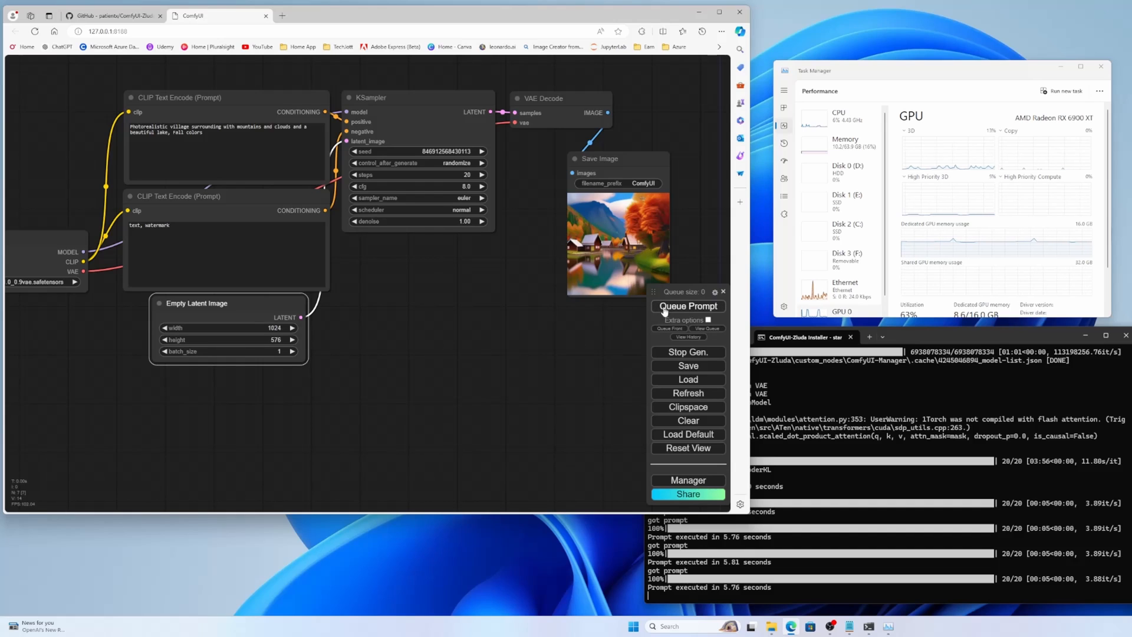